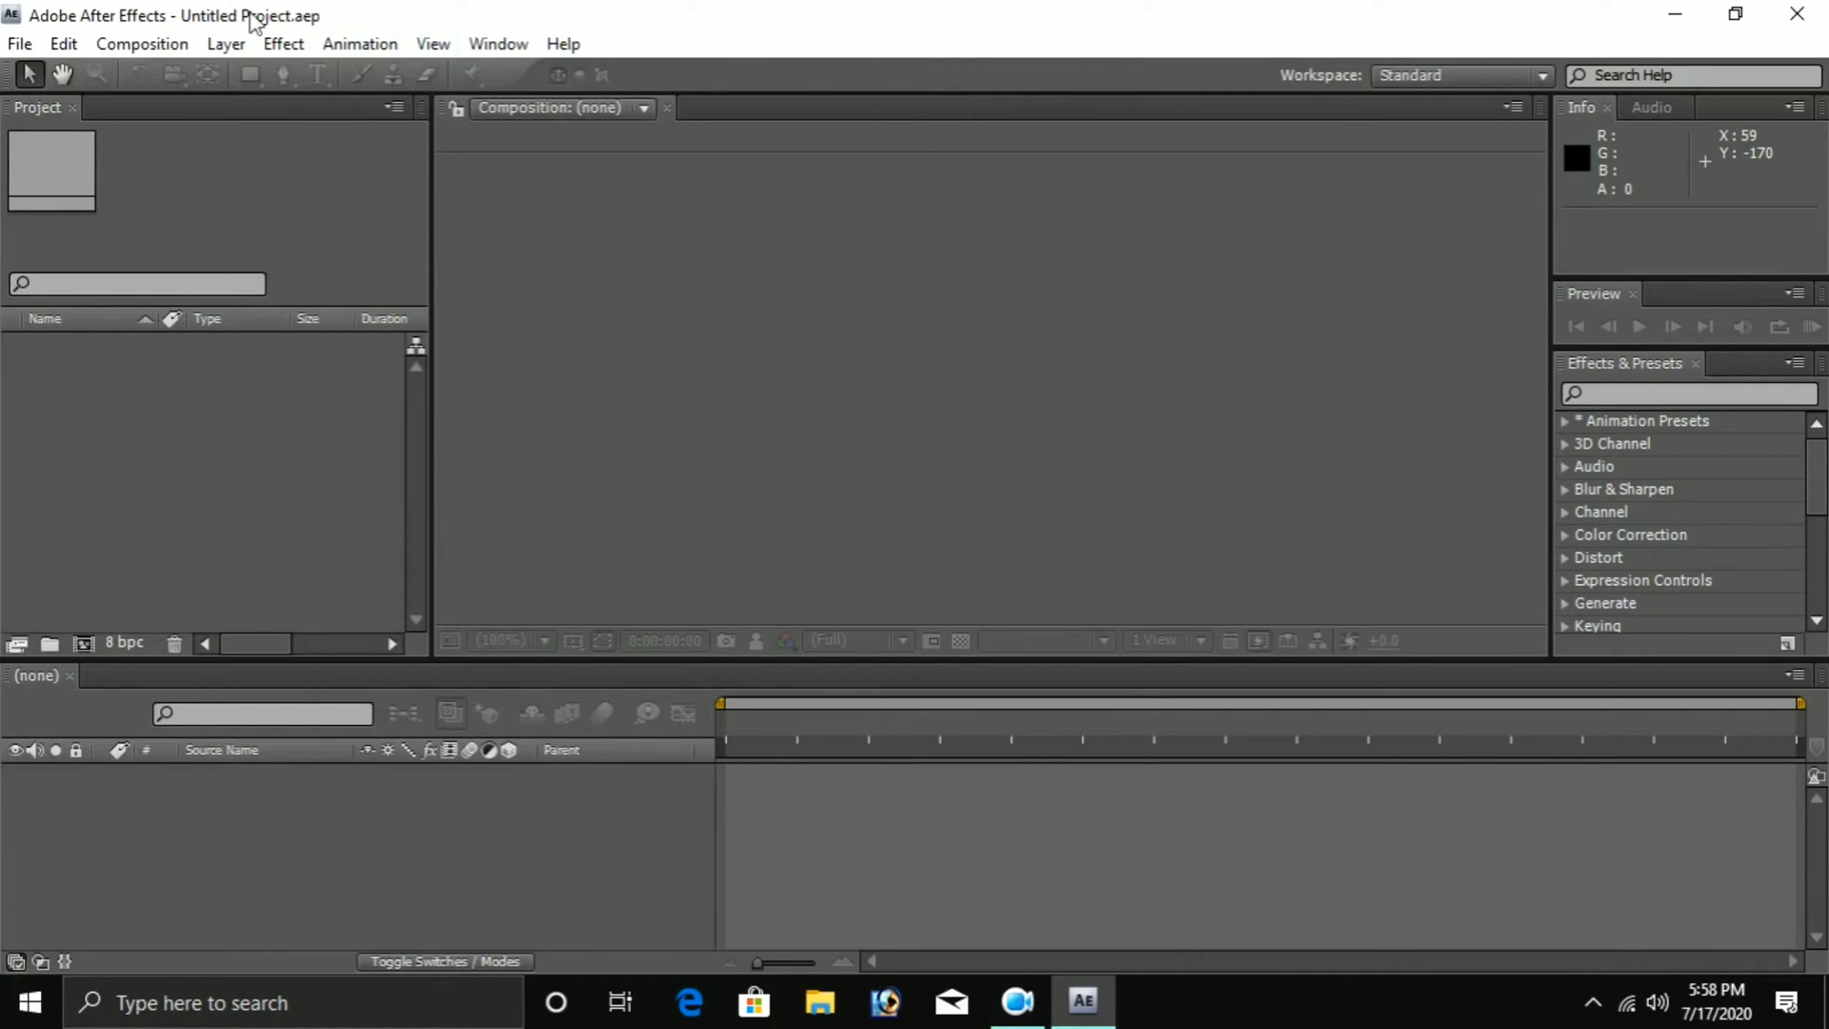
- Start a new empty After Effects project
left_click(18, 48)
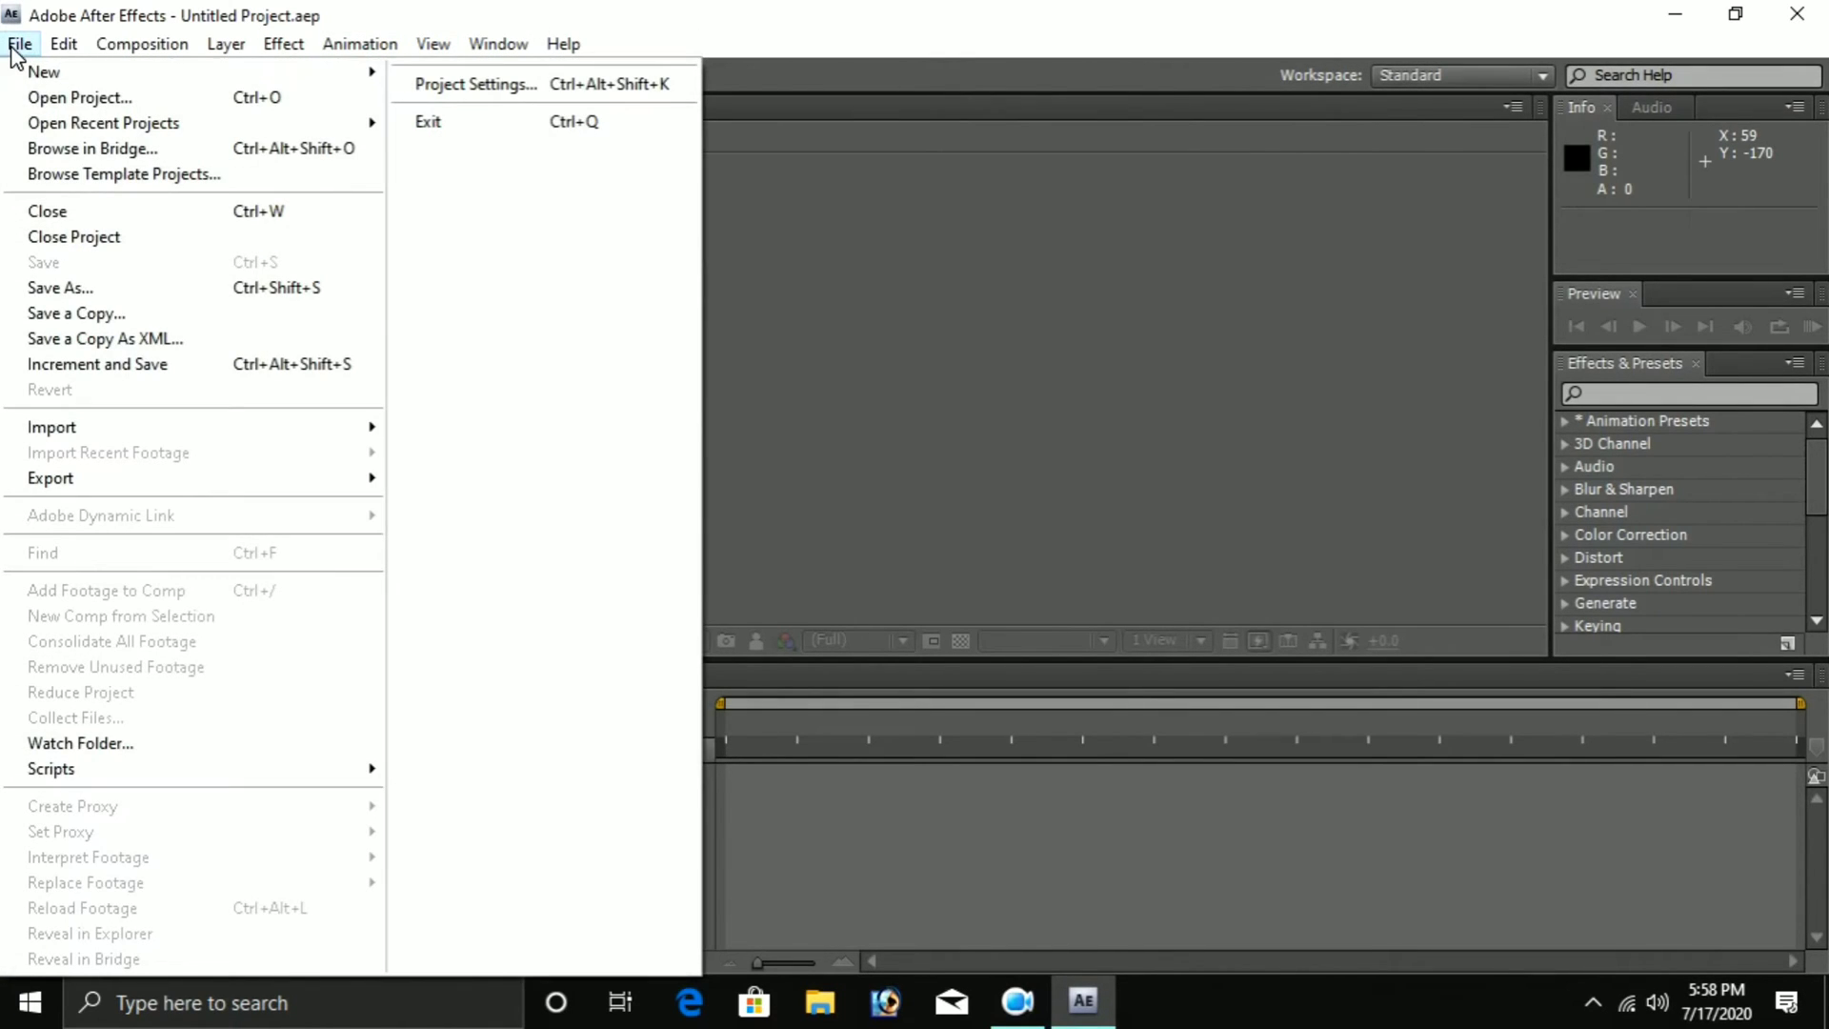
mouse_move(316, 76)
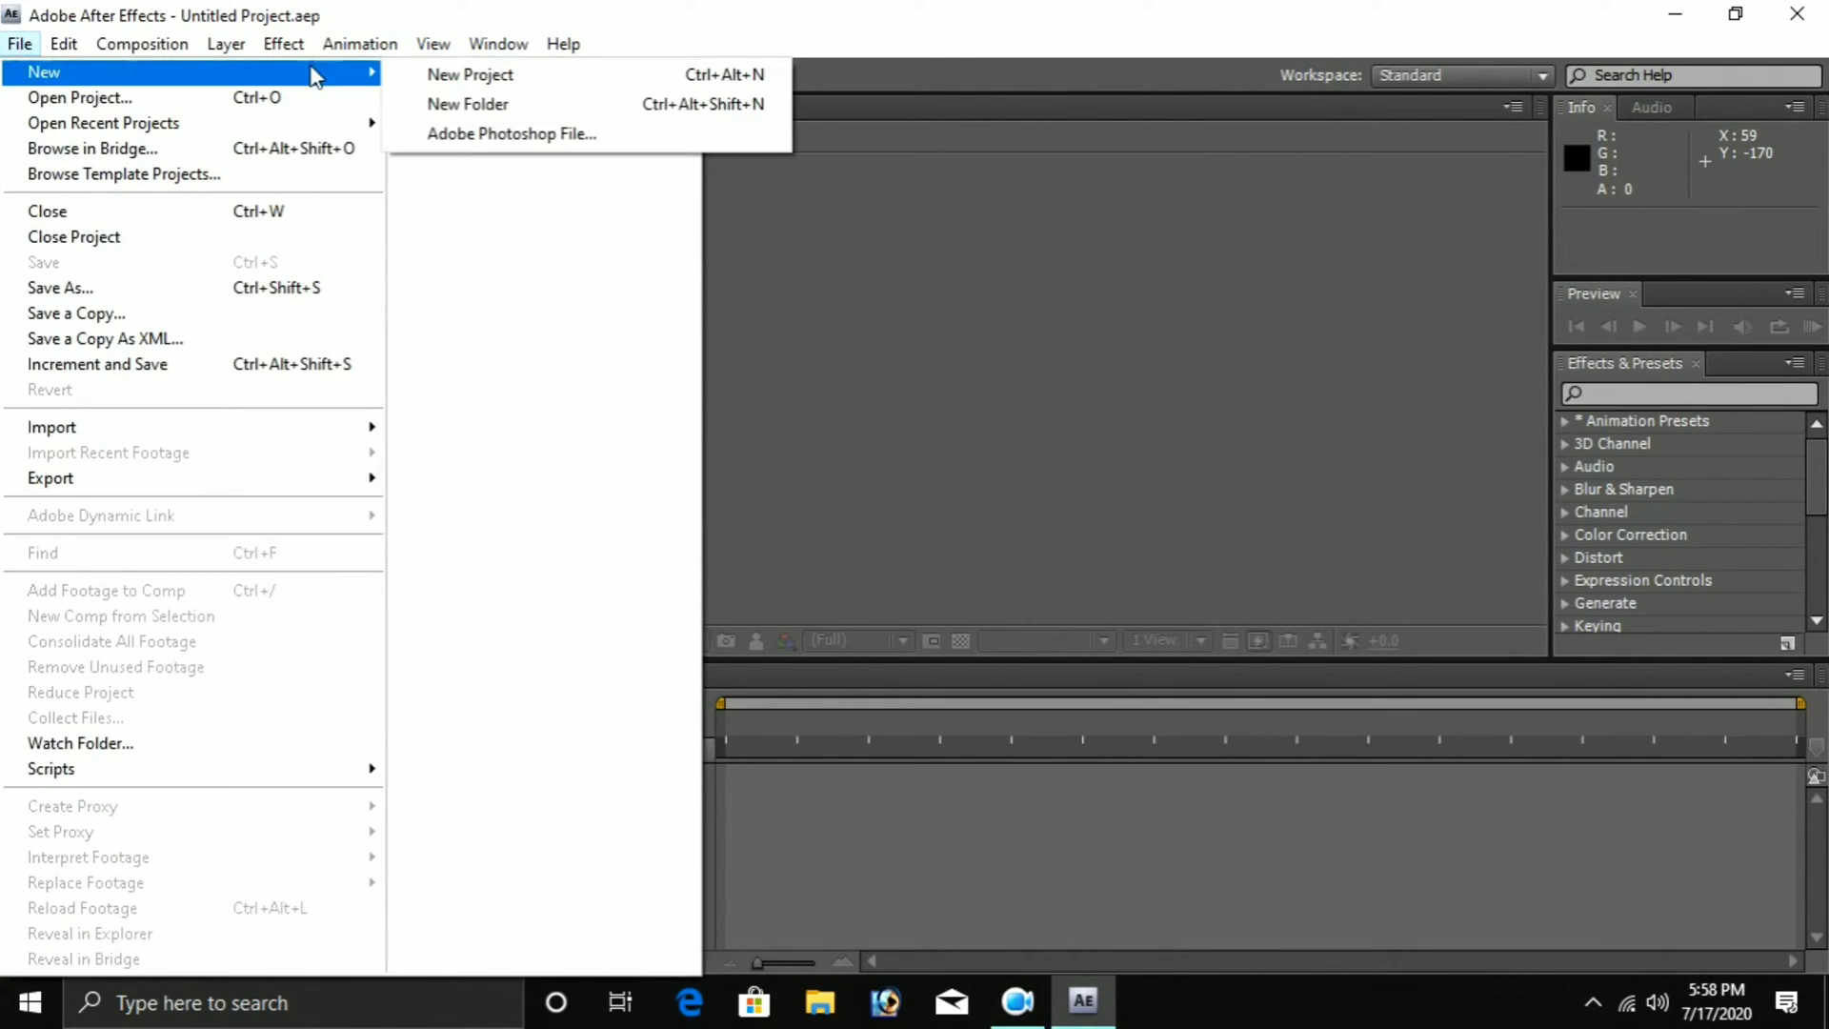
left_click(462, 91)
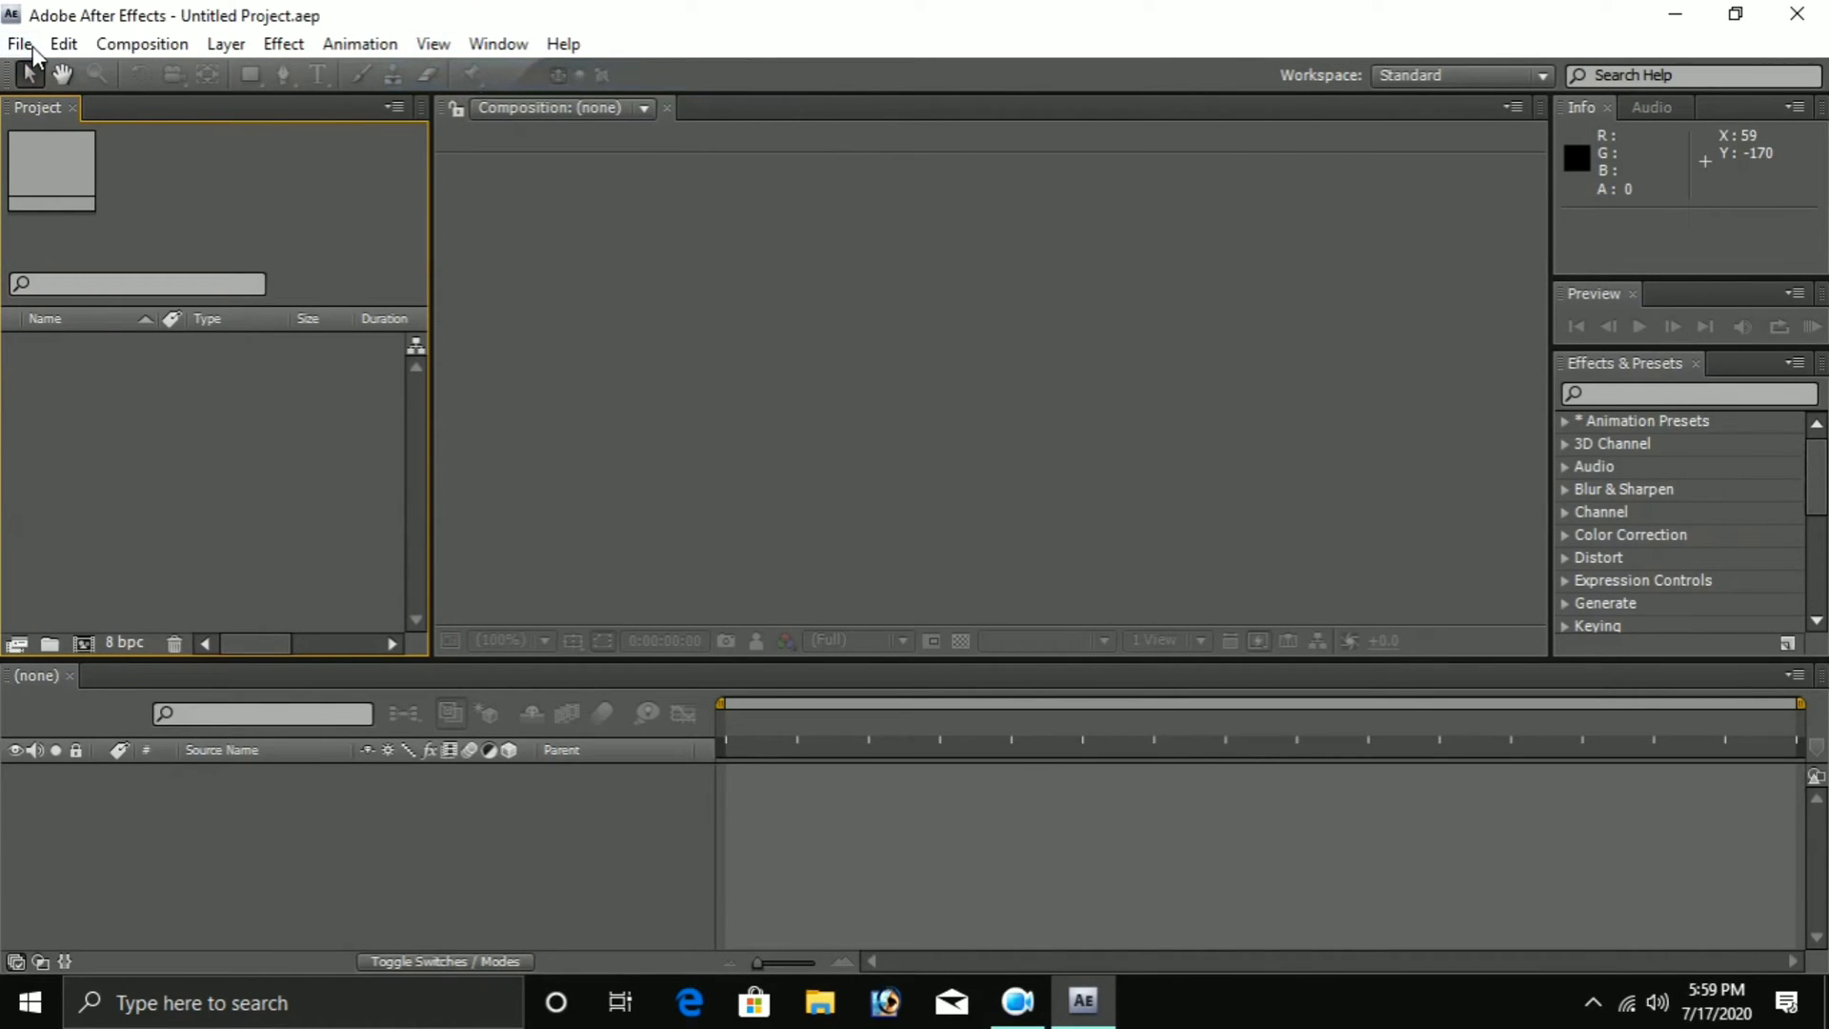
- Try importing the VID_20200715_164657 clip from the Desktop as a file
left_click(33, 46)
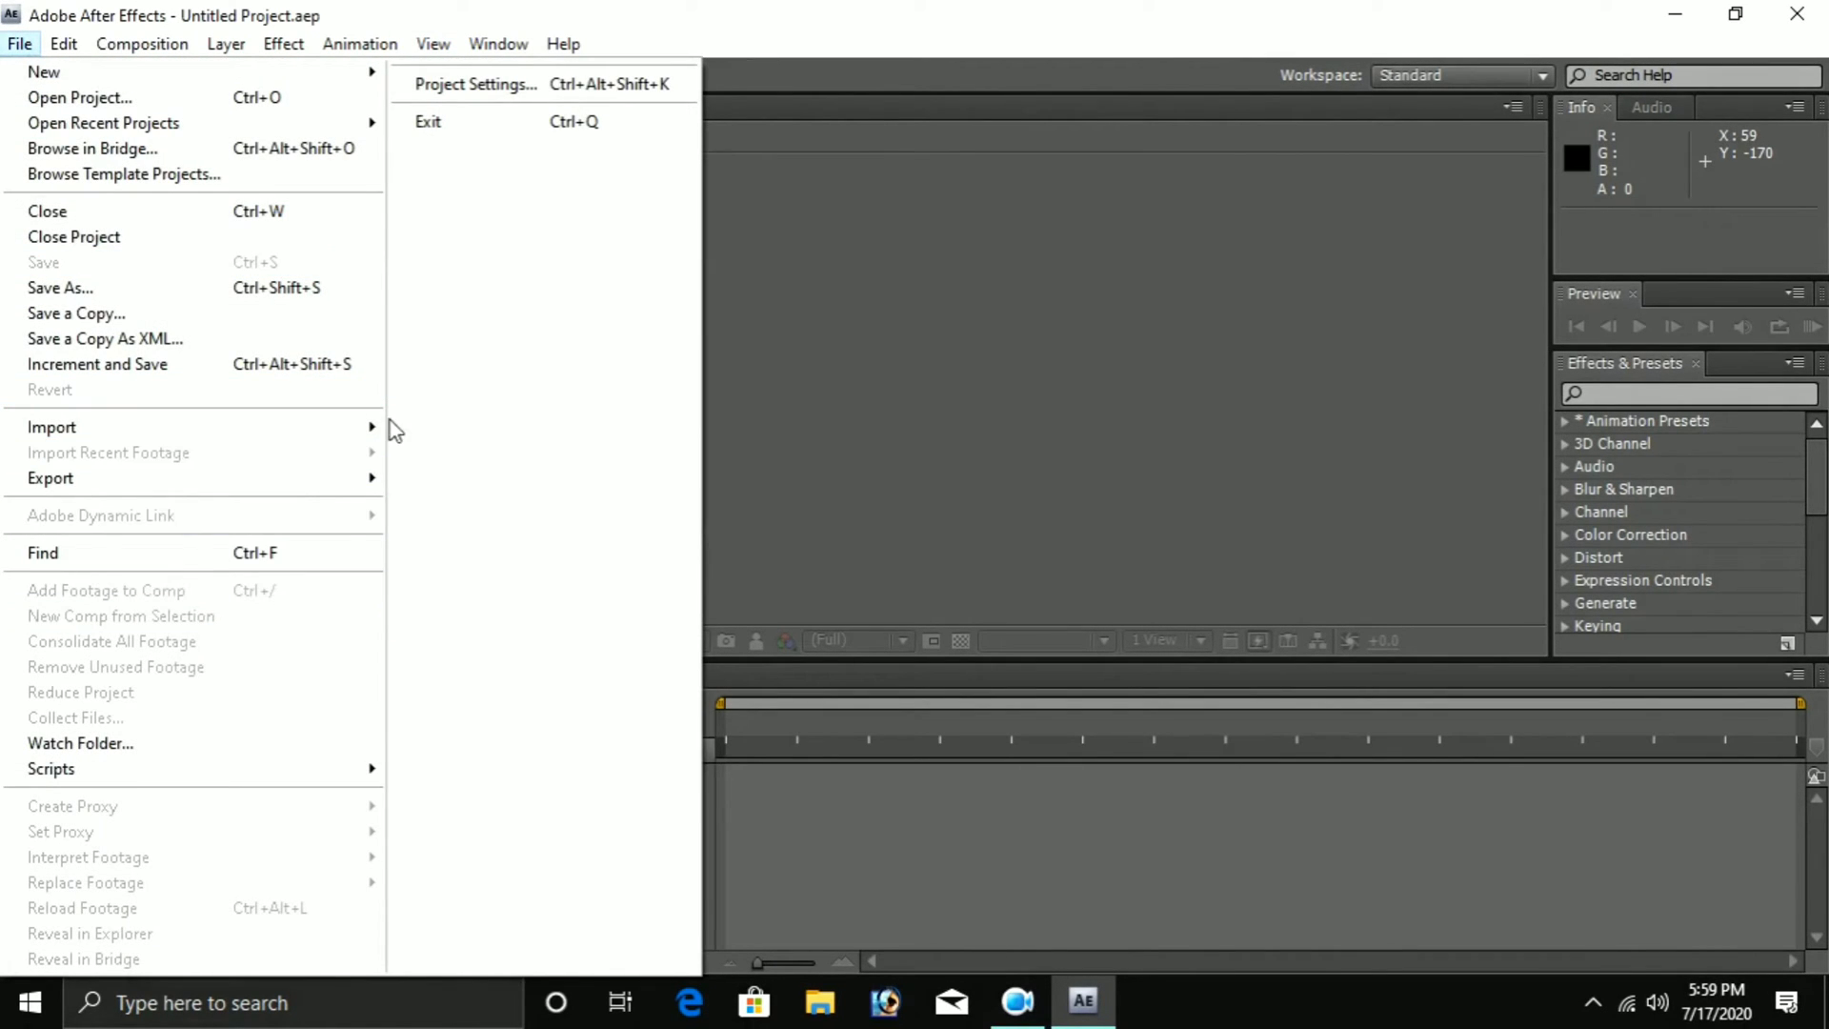
left_click(424, 426)
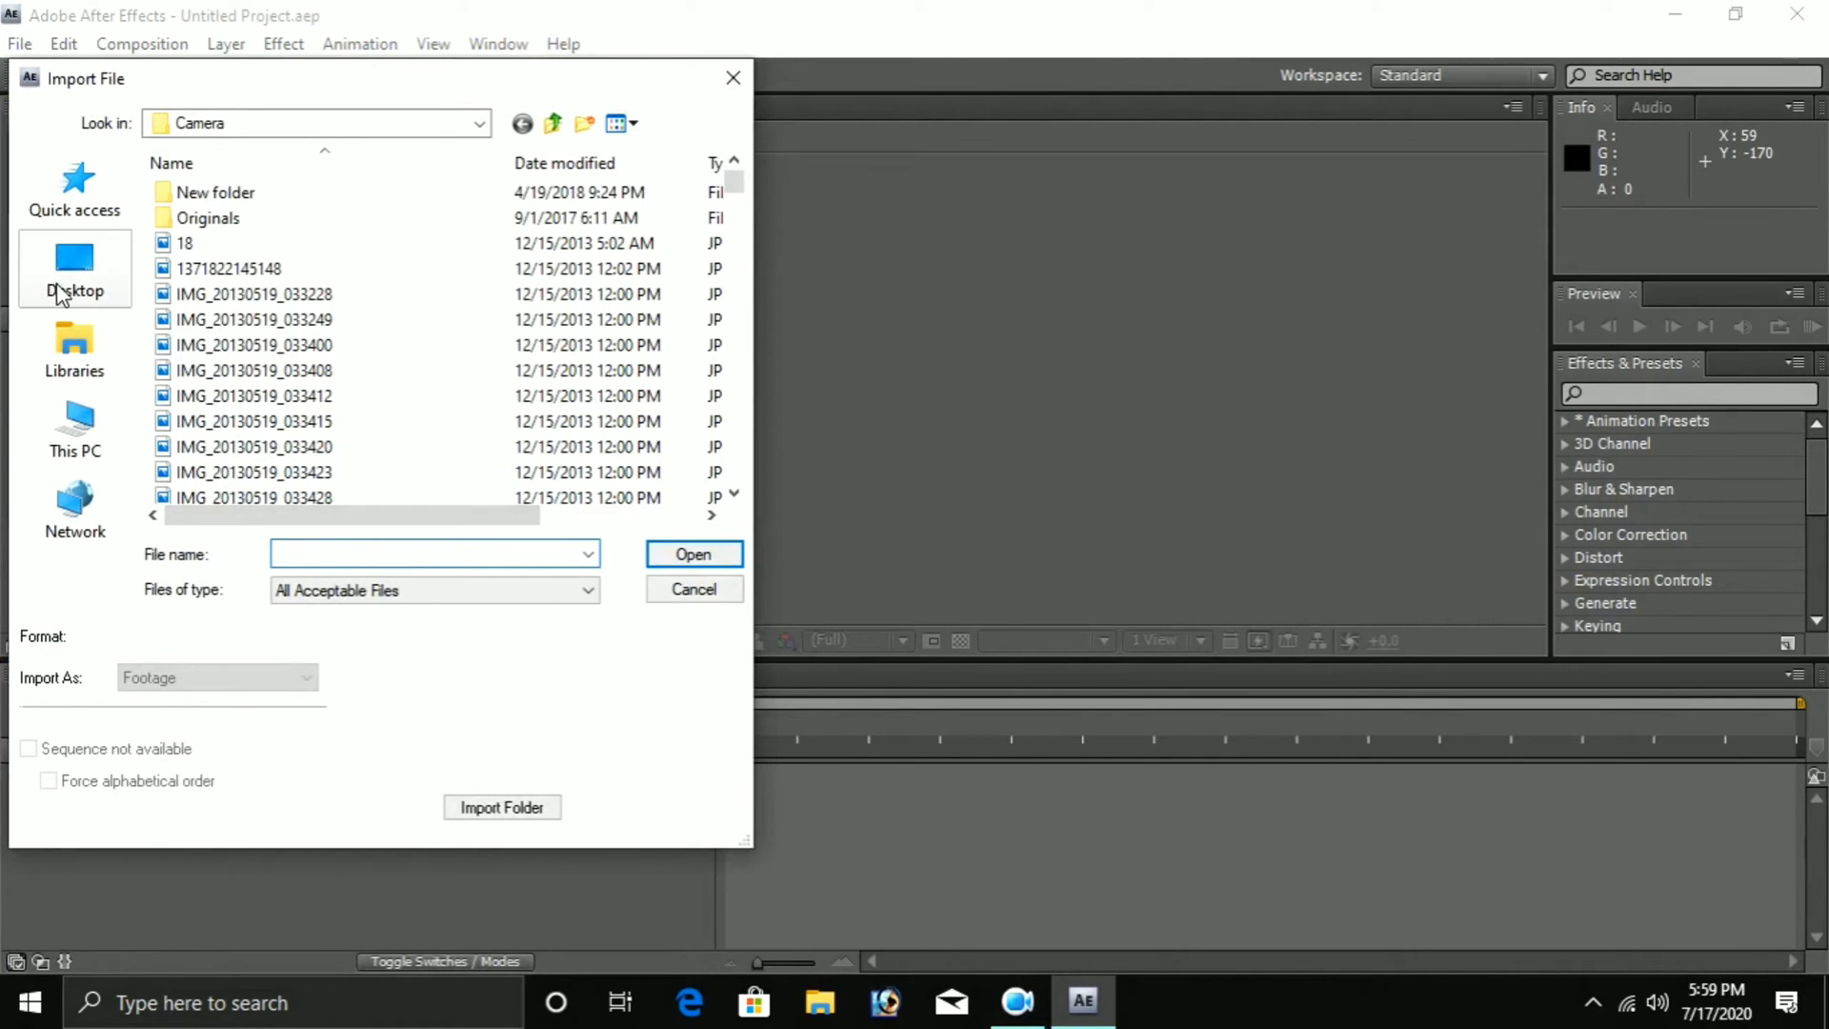
left_click(58, 287)
scroll(574, 318, "down", 10)
scroll(588, 295, "down", 2)
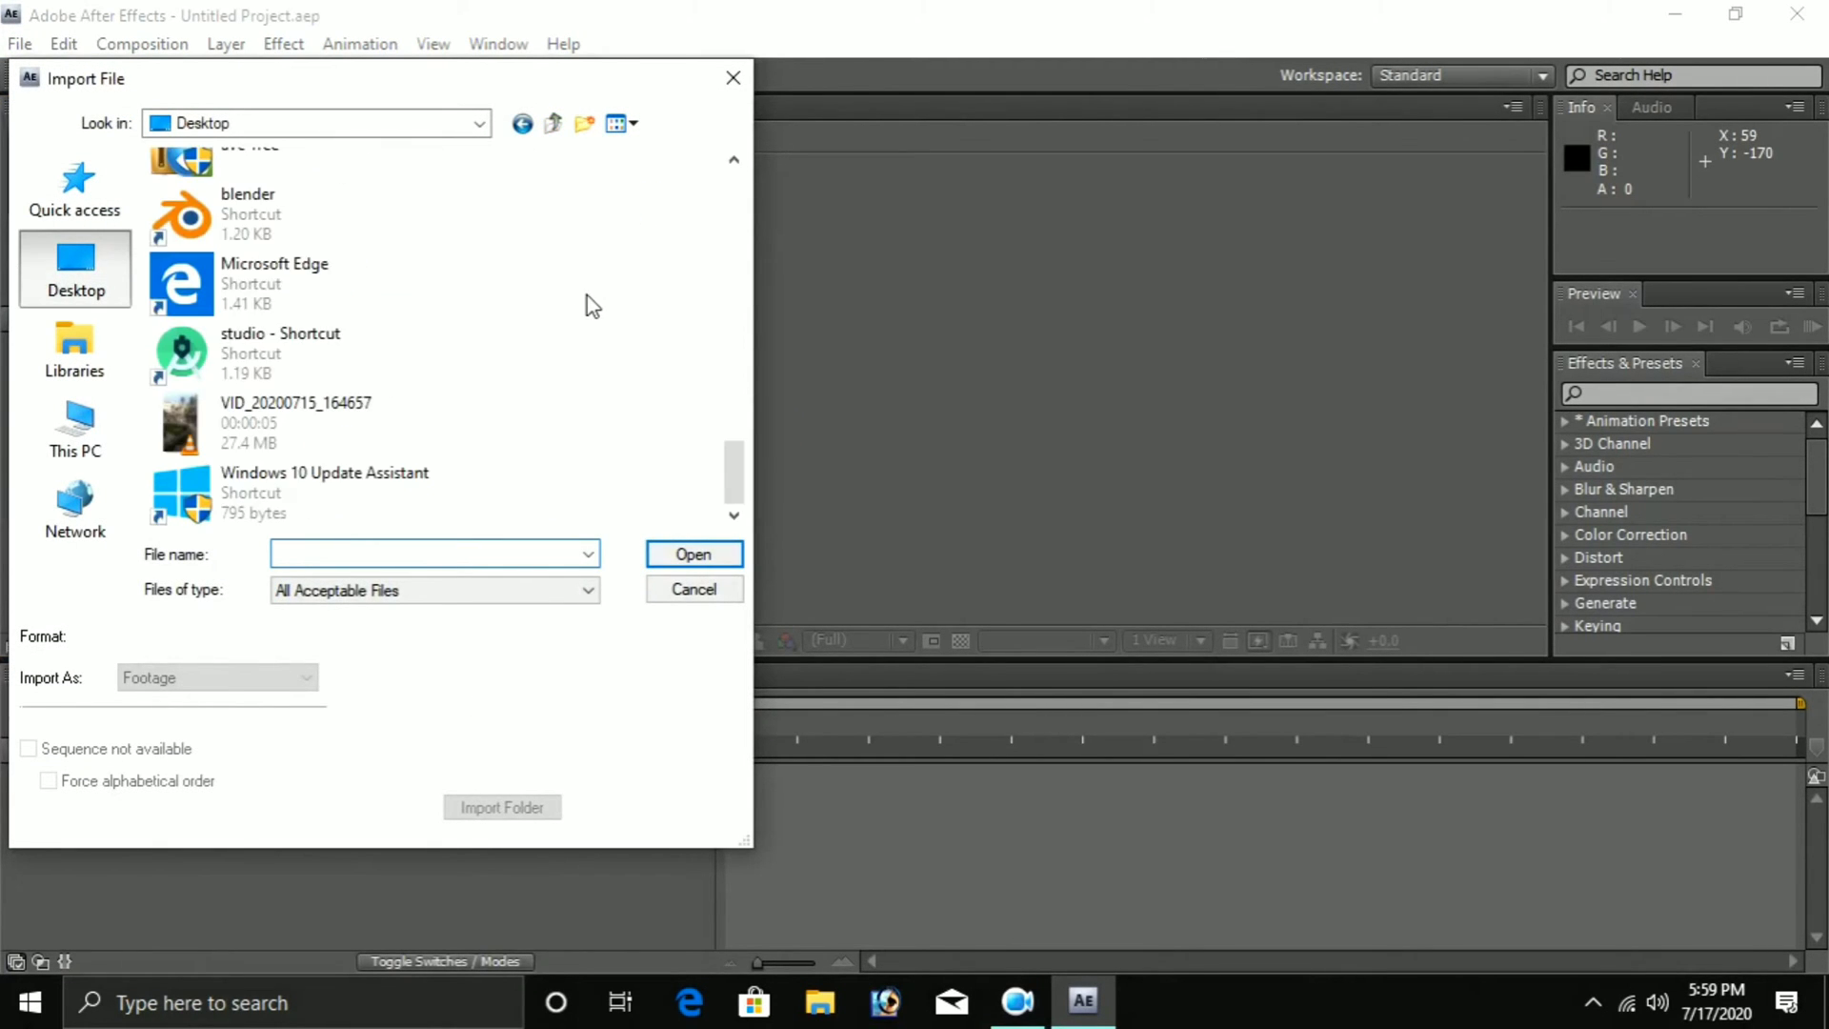
double_click(351, 443)
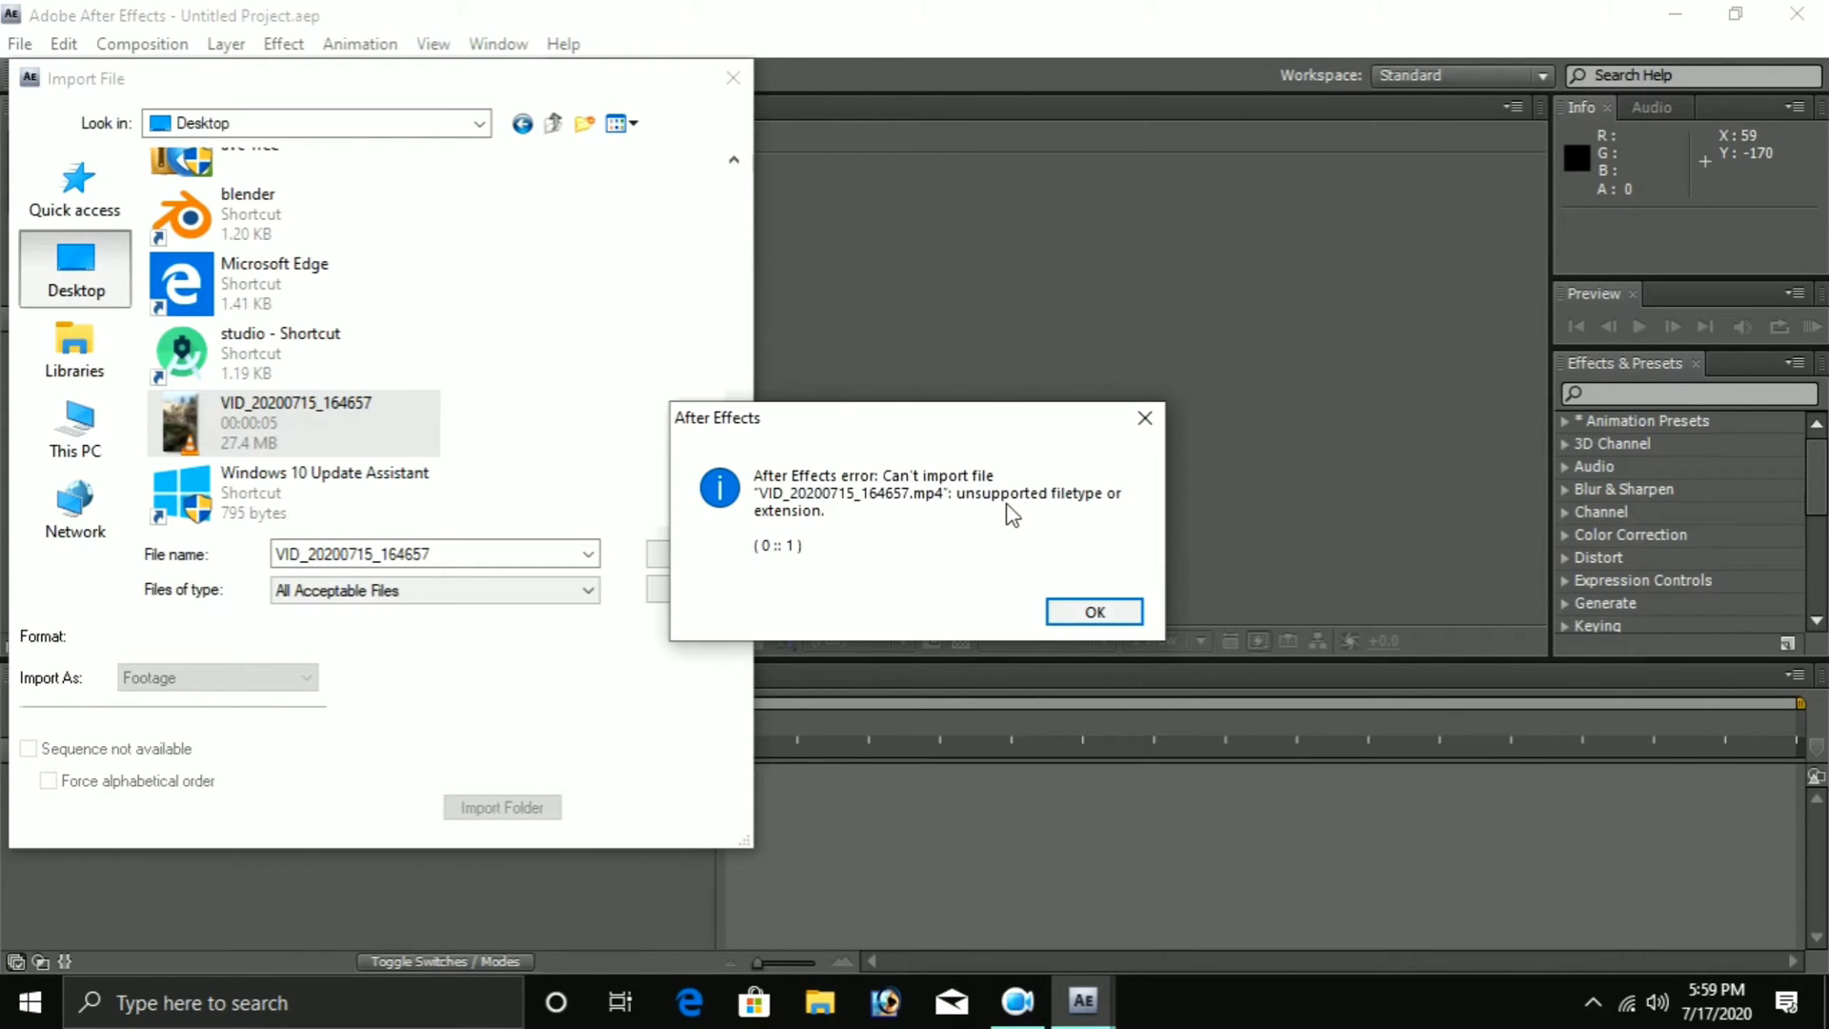
- Dismiss the unsupported filetype error, check the importable formats, and cancel the import
left_click(1098, 610)
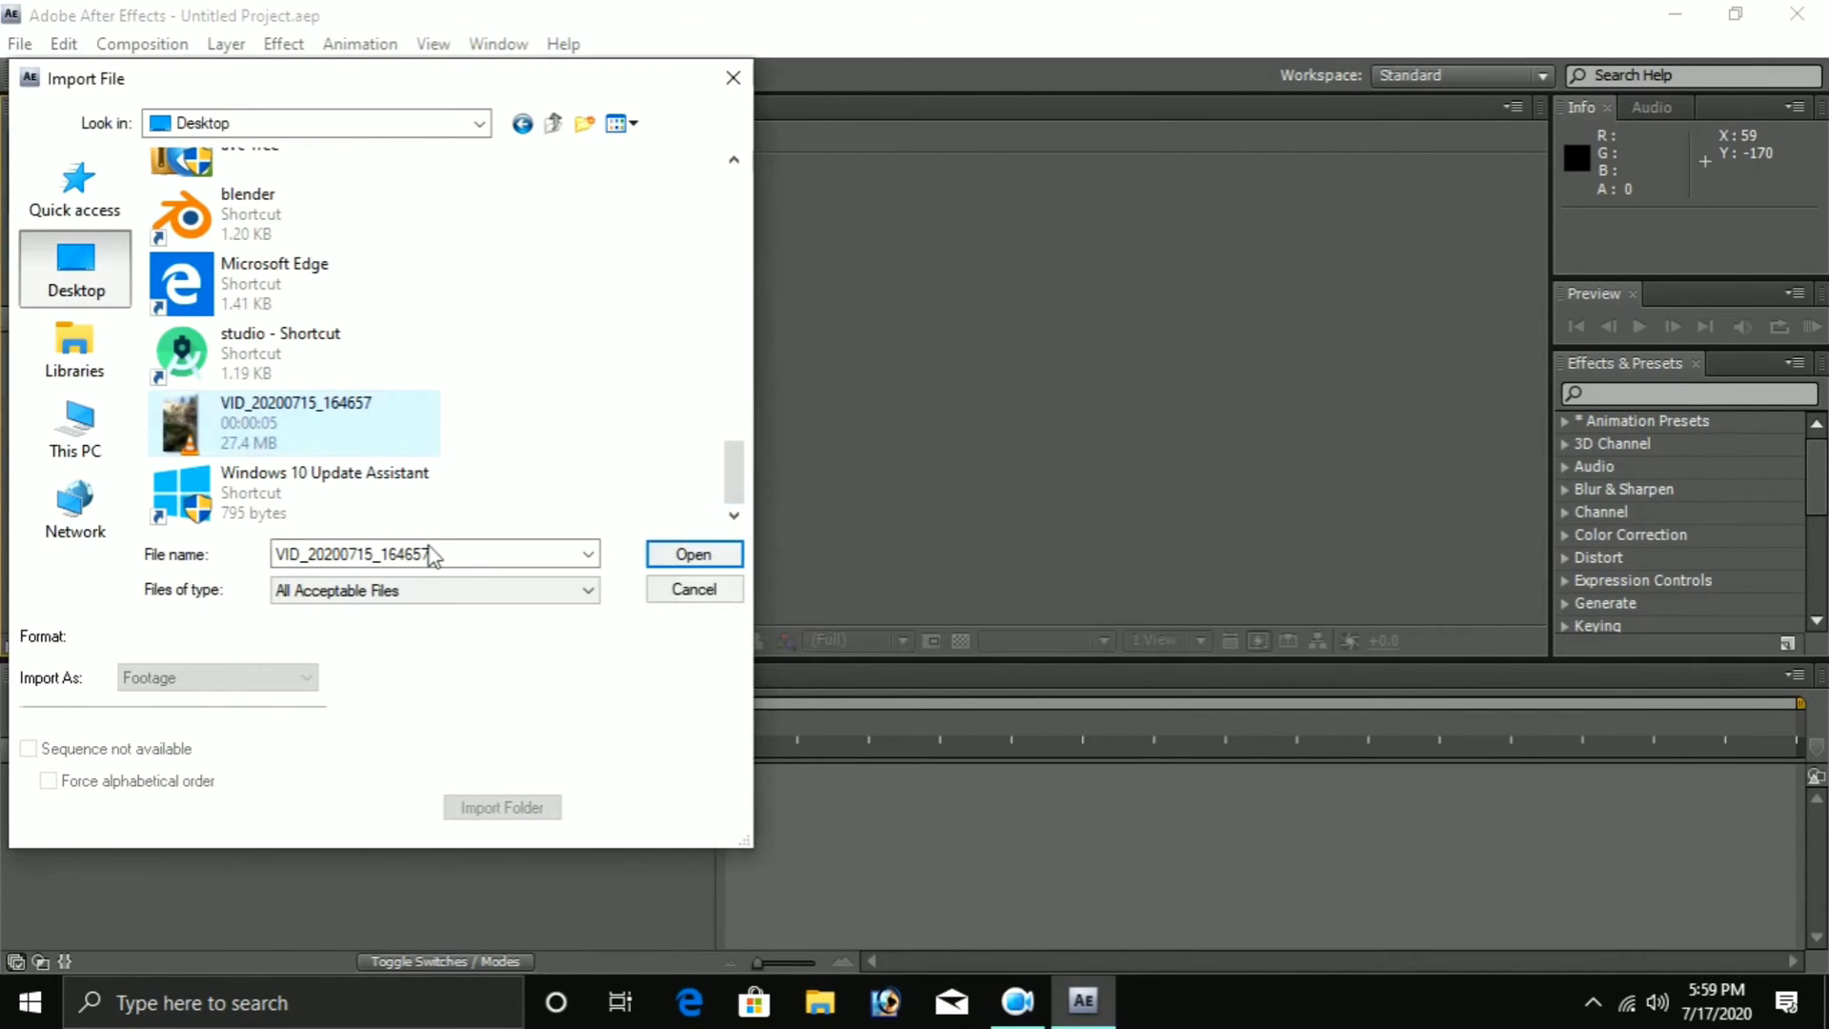
left_click(459, 595)
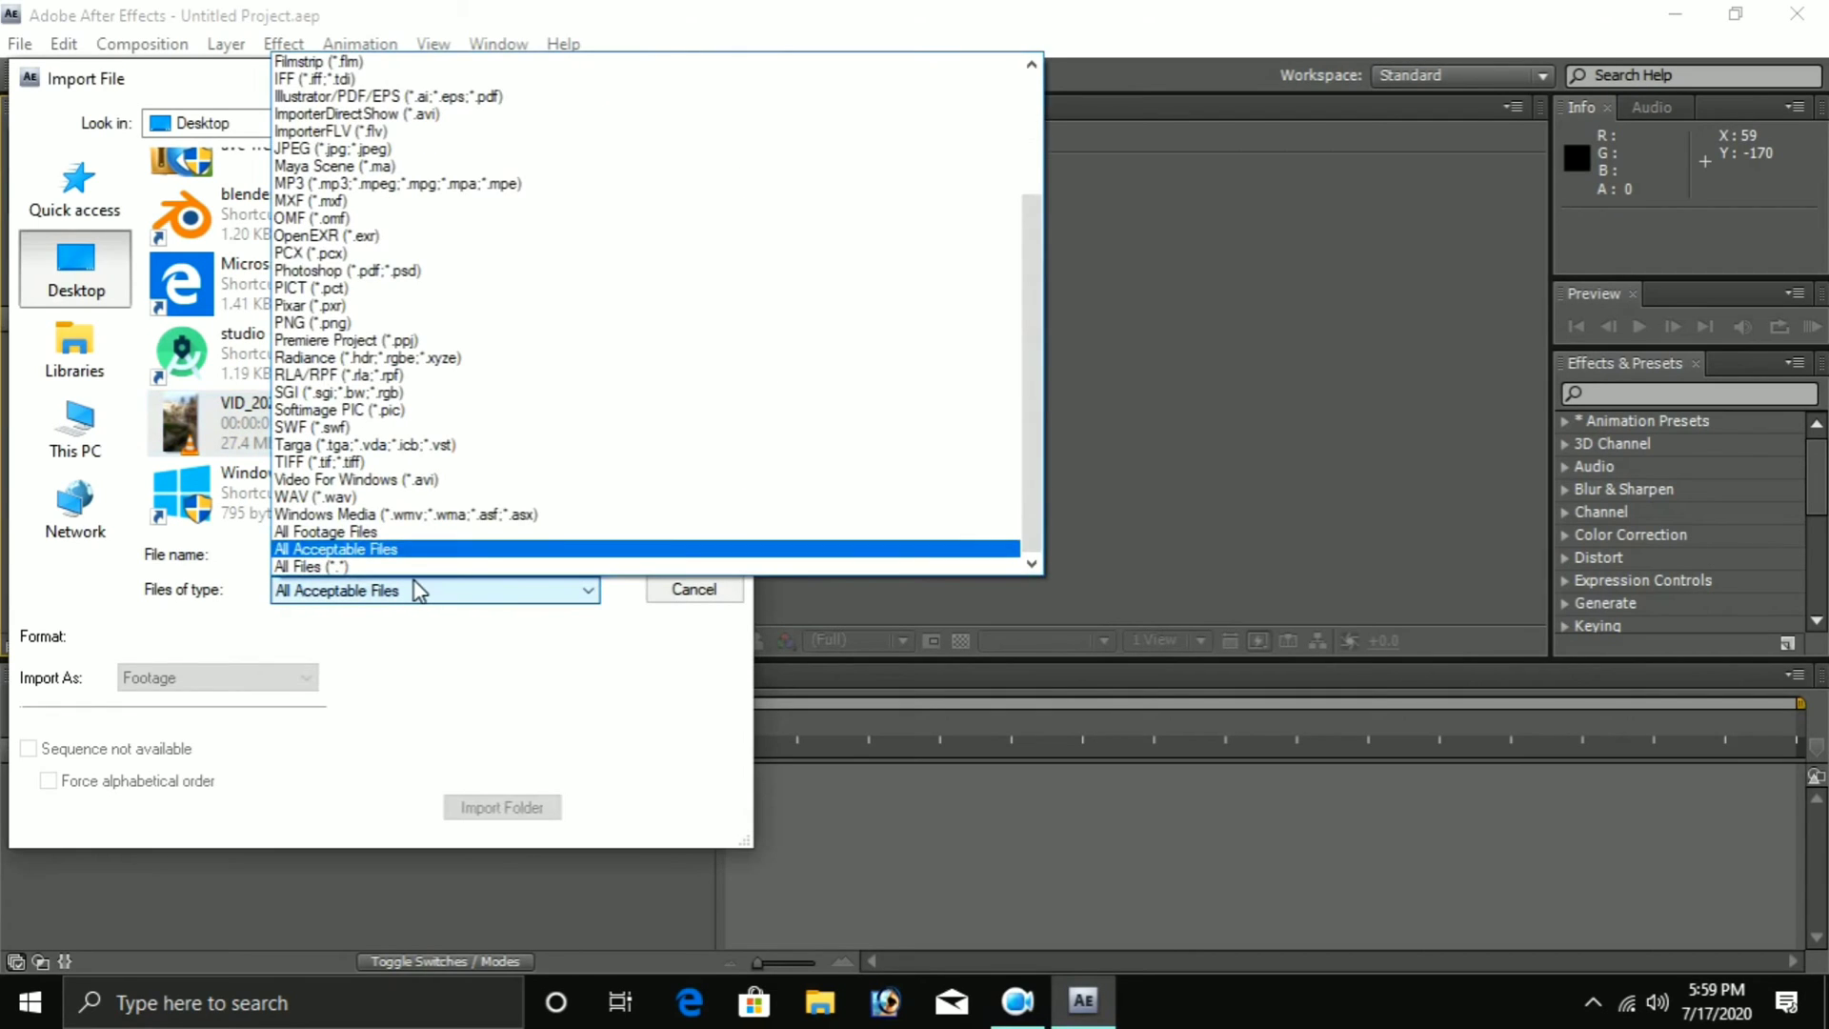
left_click(533, 629)
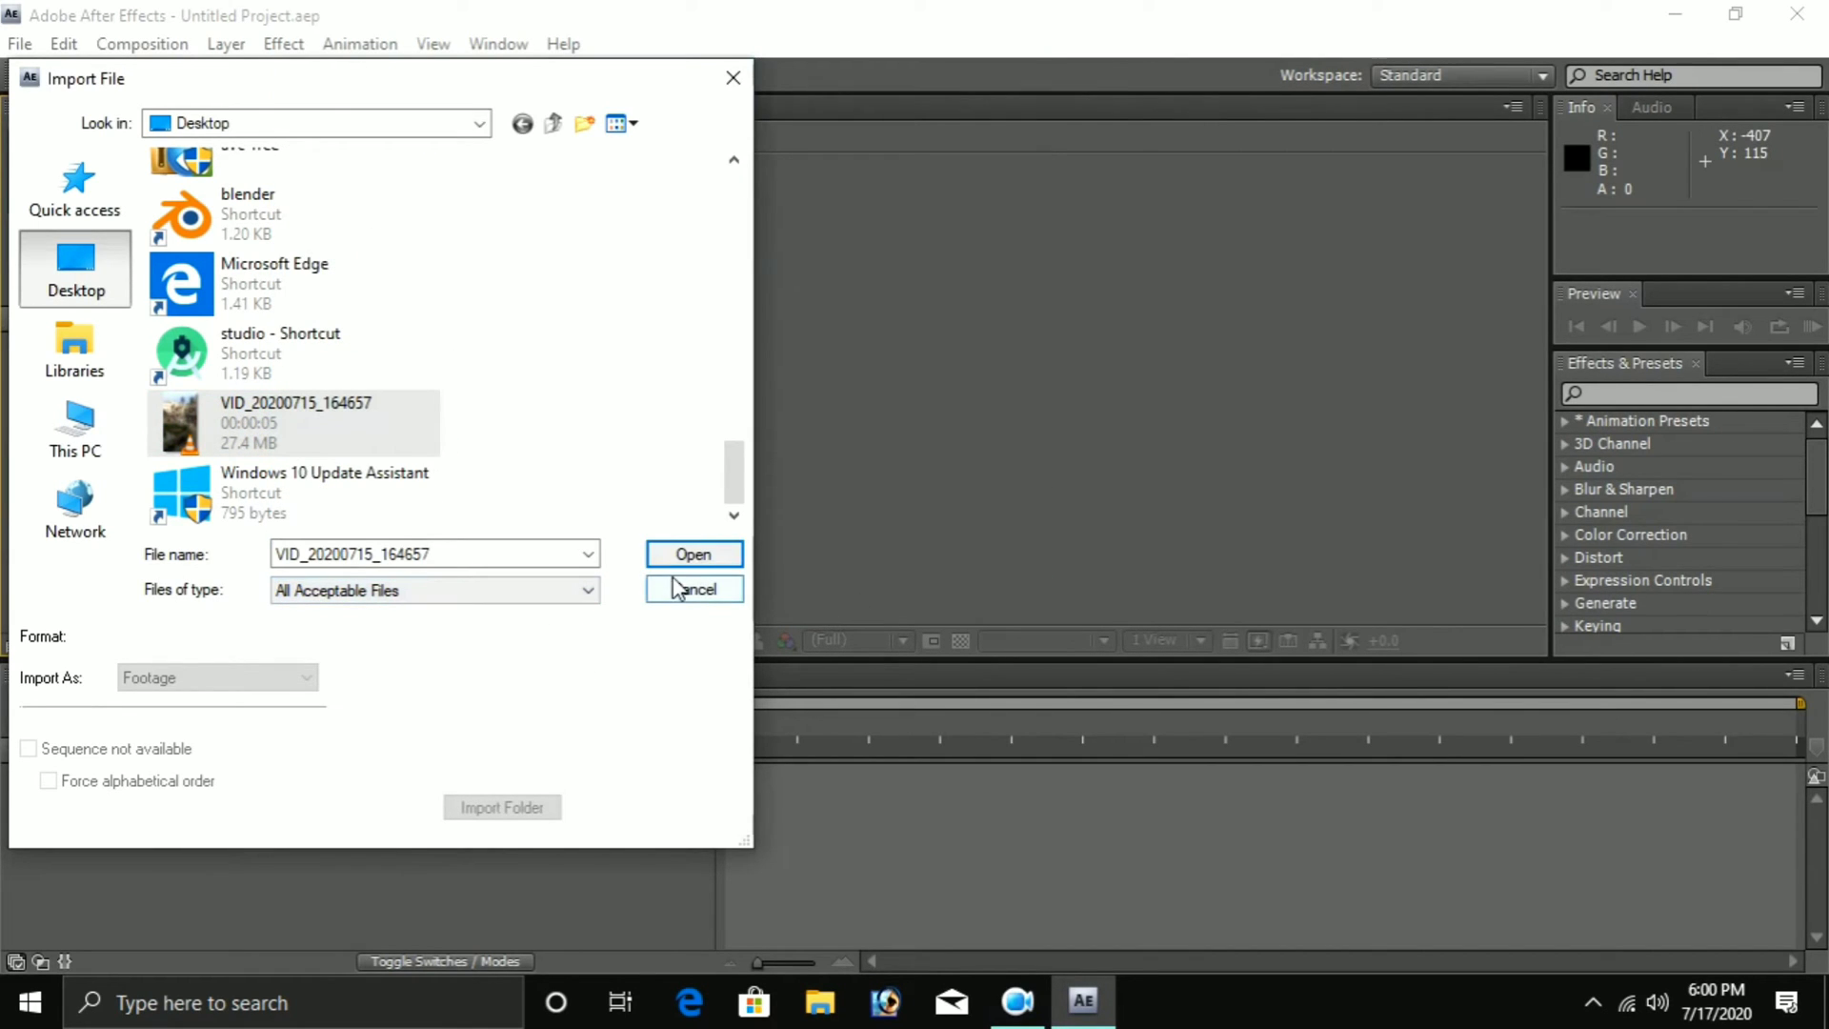
left_click(723, 595)
- Minimize After Effects to reveal the desktop with the avc-free installer
left_click(1676, 14)
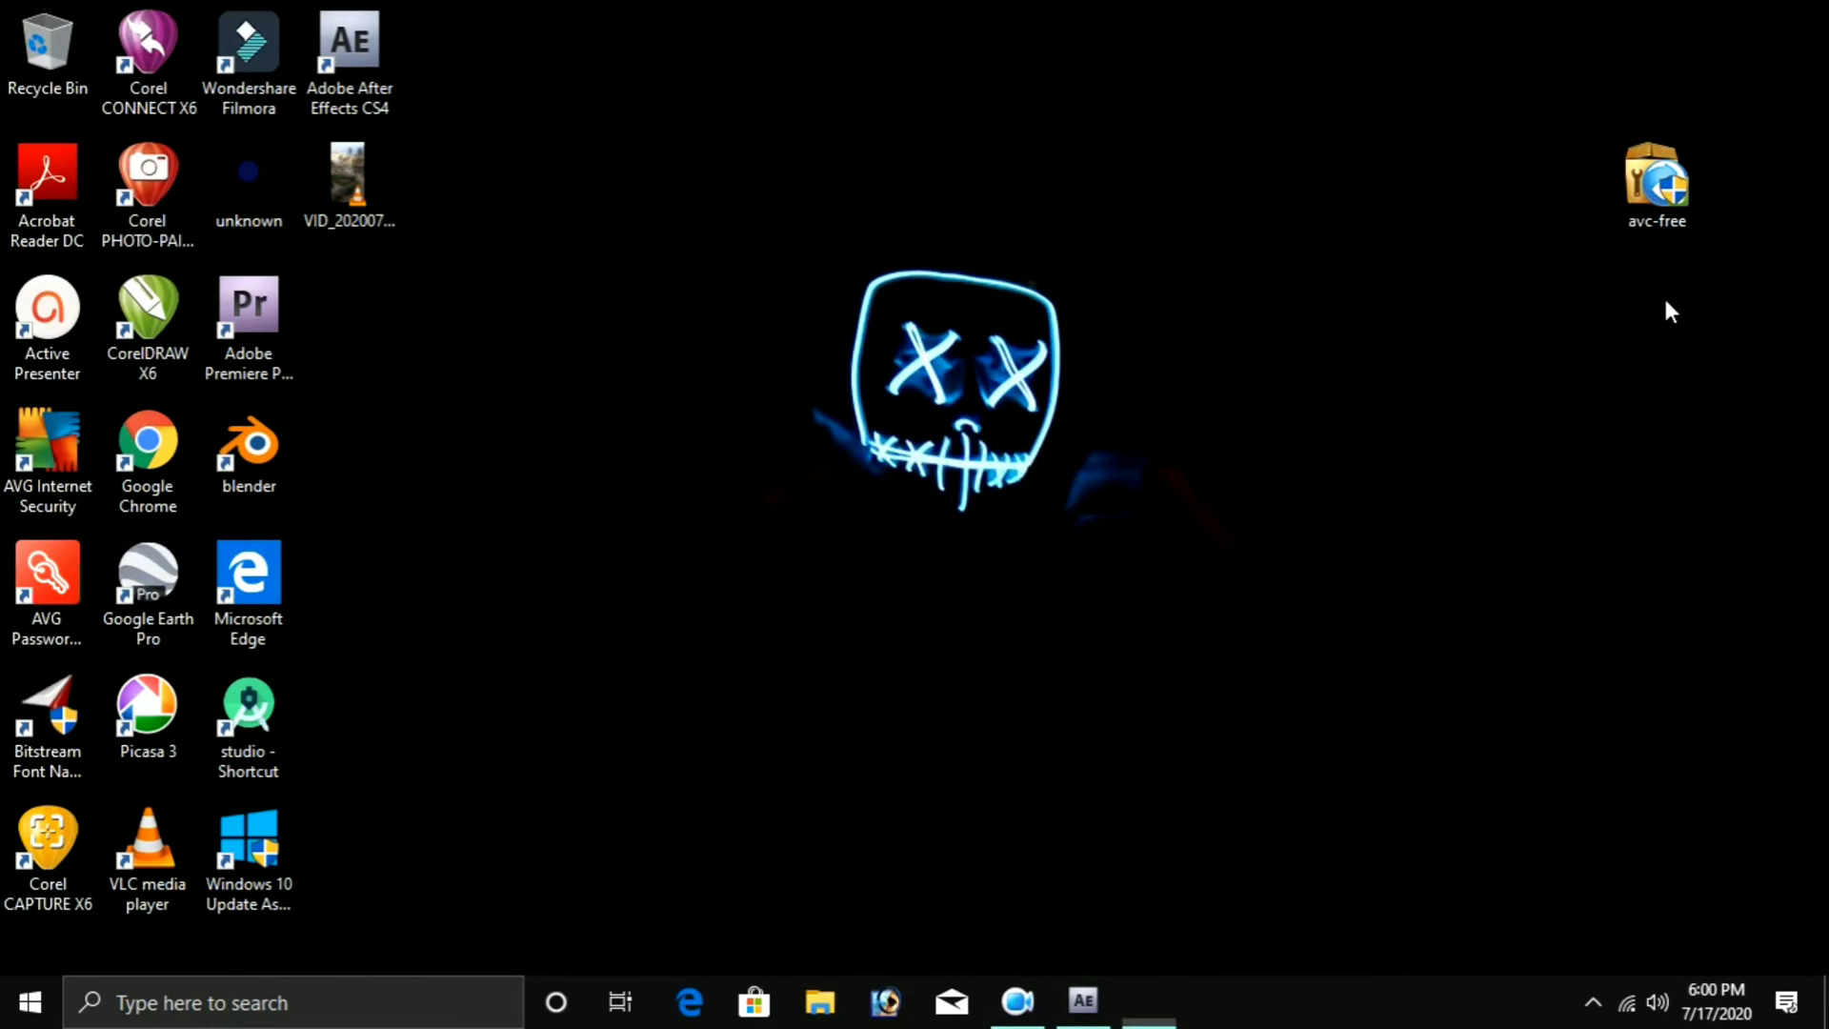
- Install AVC Free and close the browser window the installer opened
left_click(1011, 656)
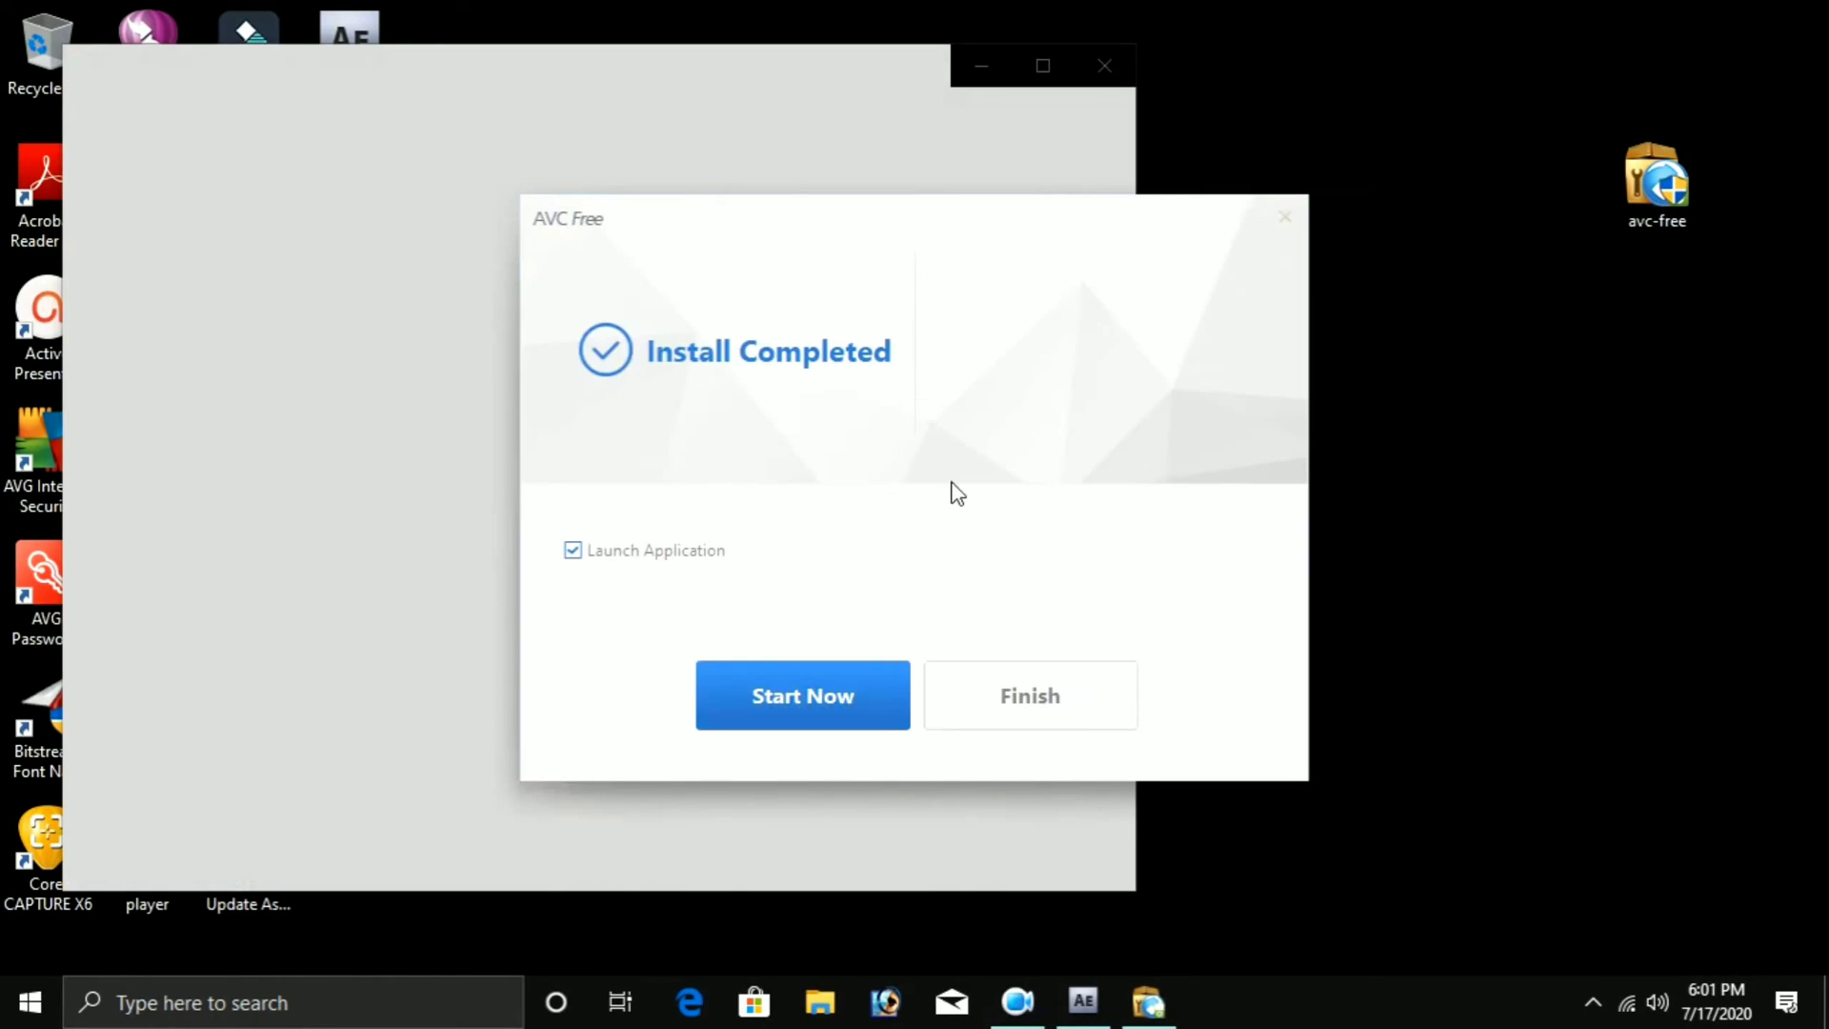
left_click(1105, 65)
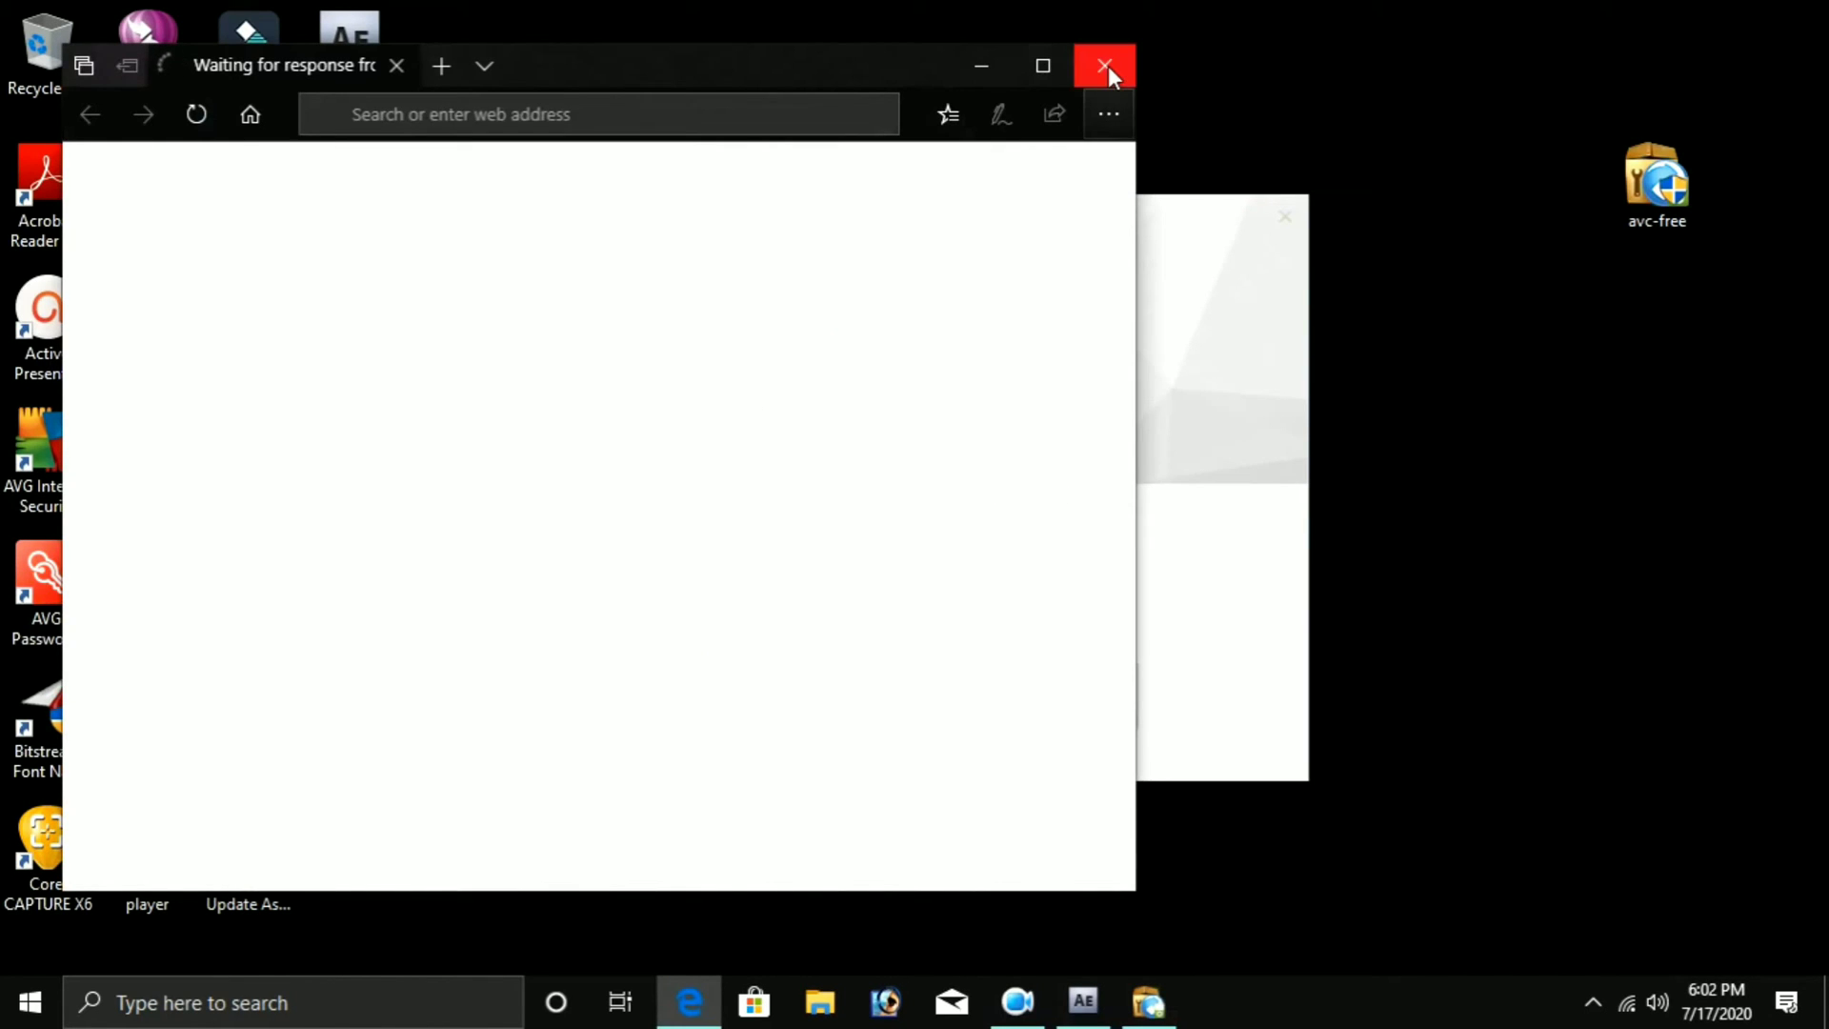
left_click(1106, 65)
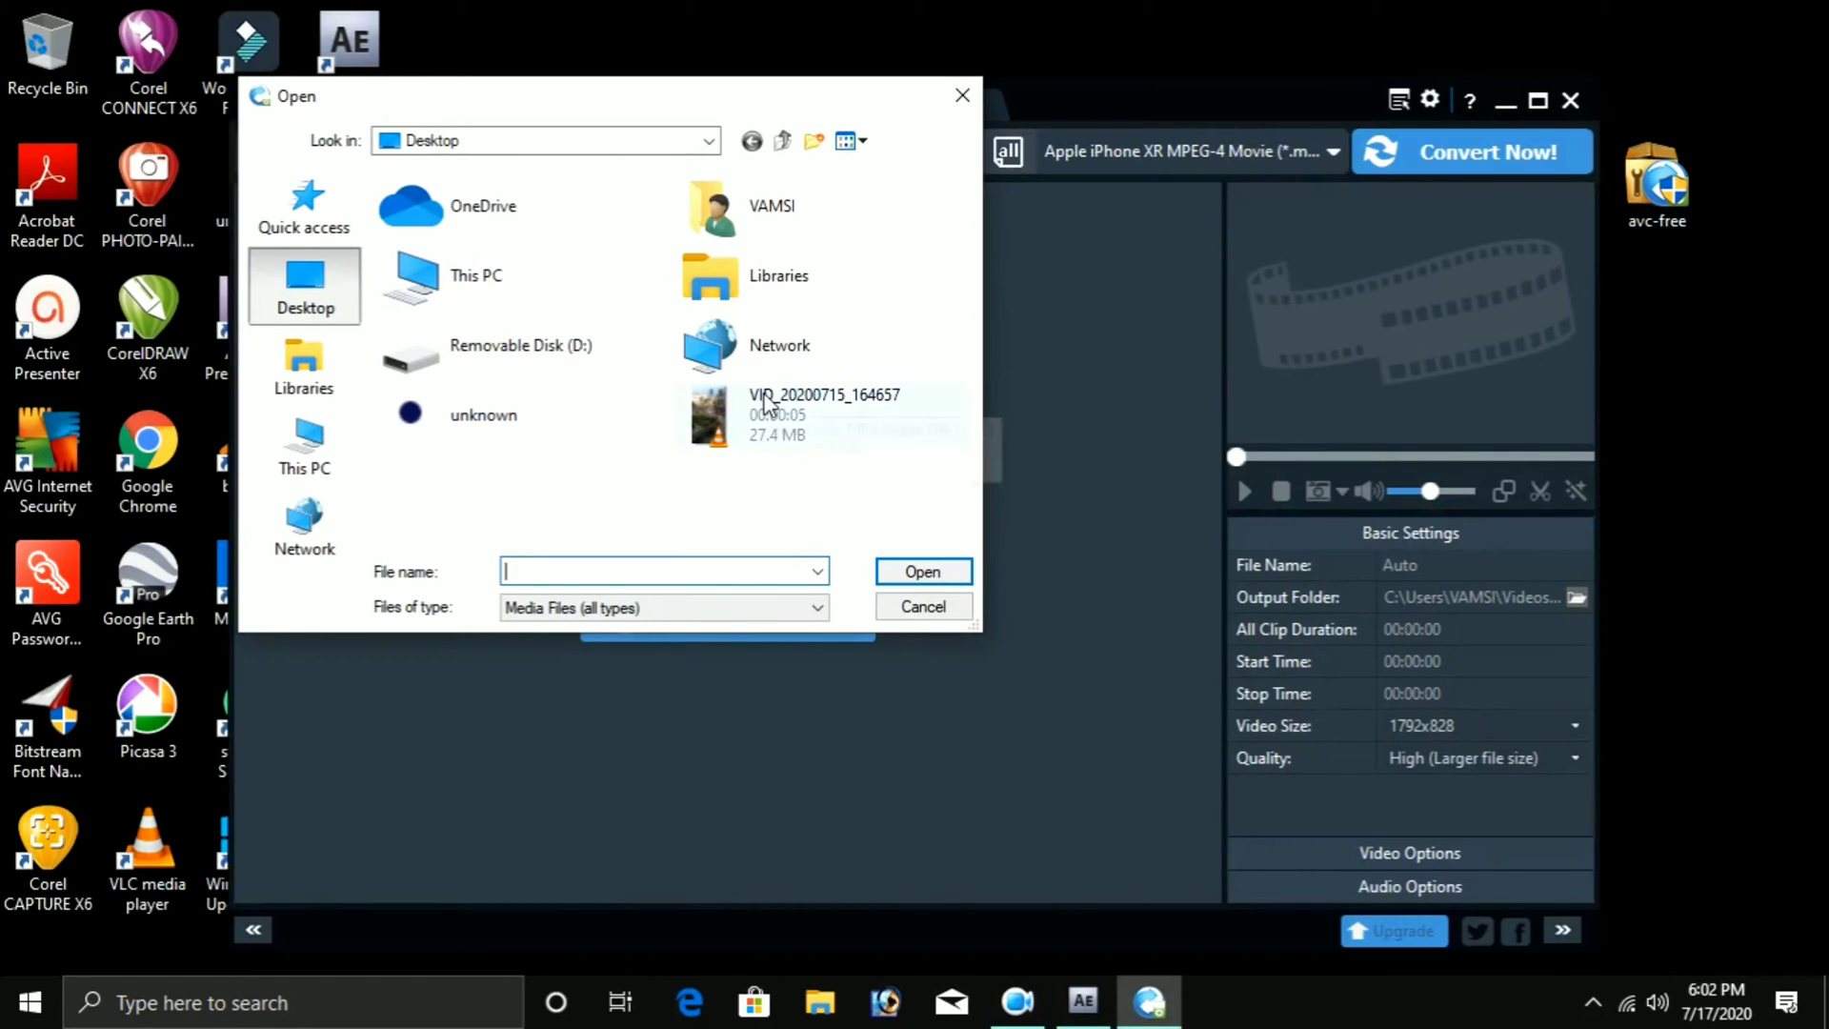
- Add VID_20200715_164657 and convert it to Dell Axim 51 Movie (*.wmv)
left_click(696, 418)
left_click(923, 576)
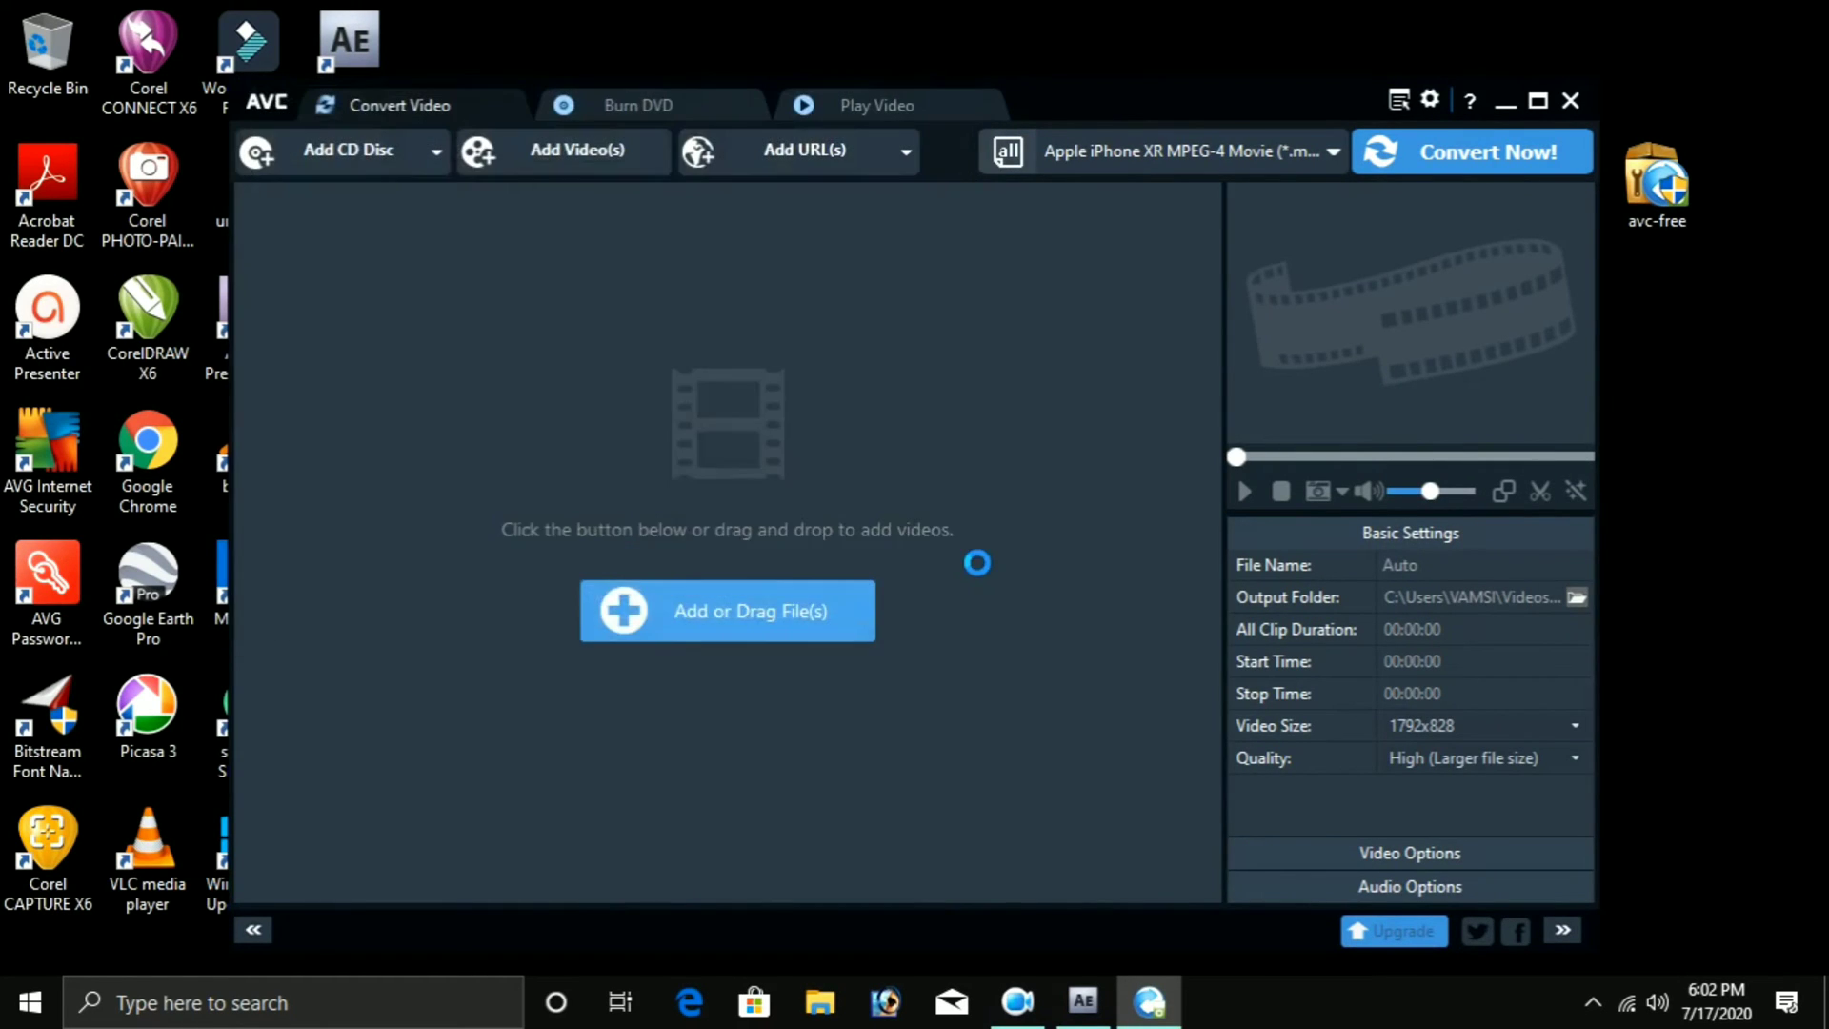
left_click(1195, 157)
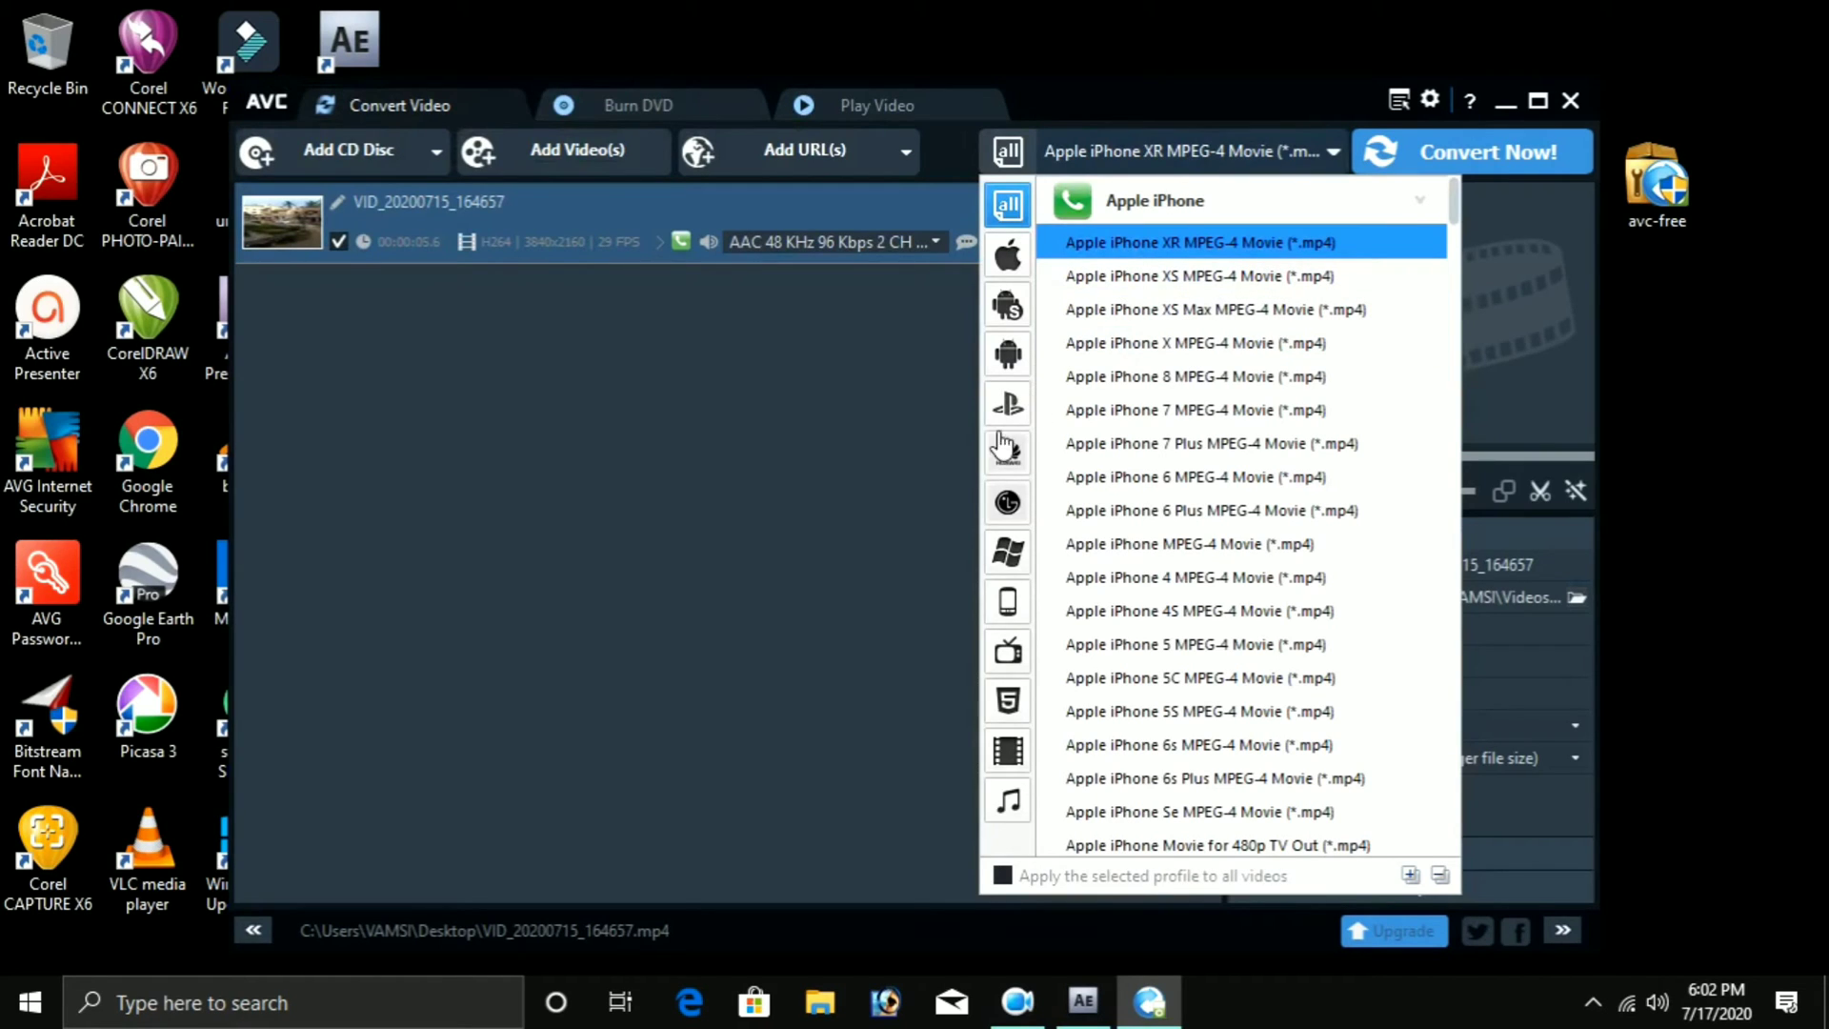
left_click(1007, 553)
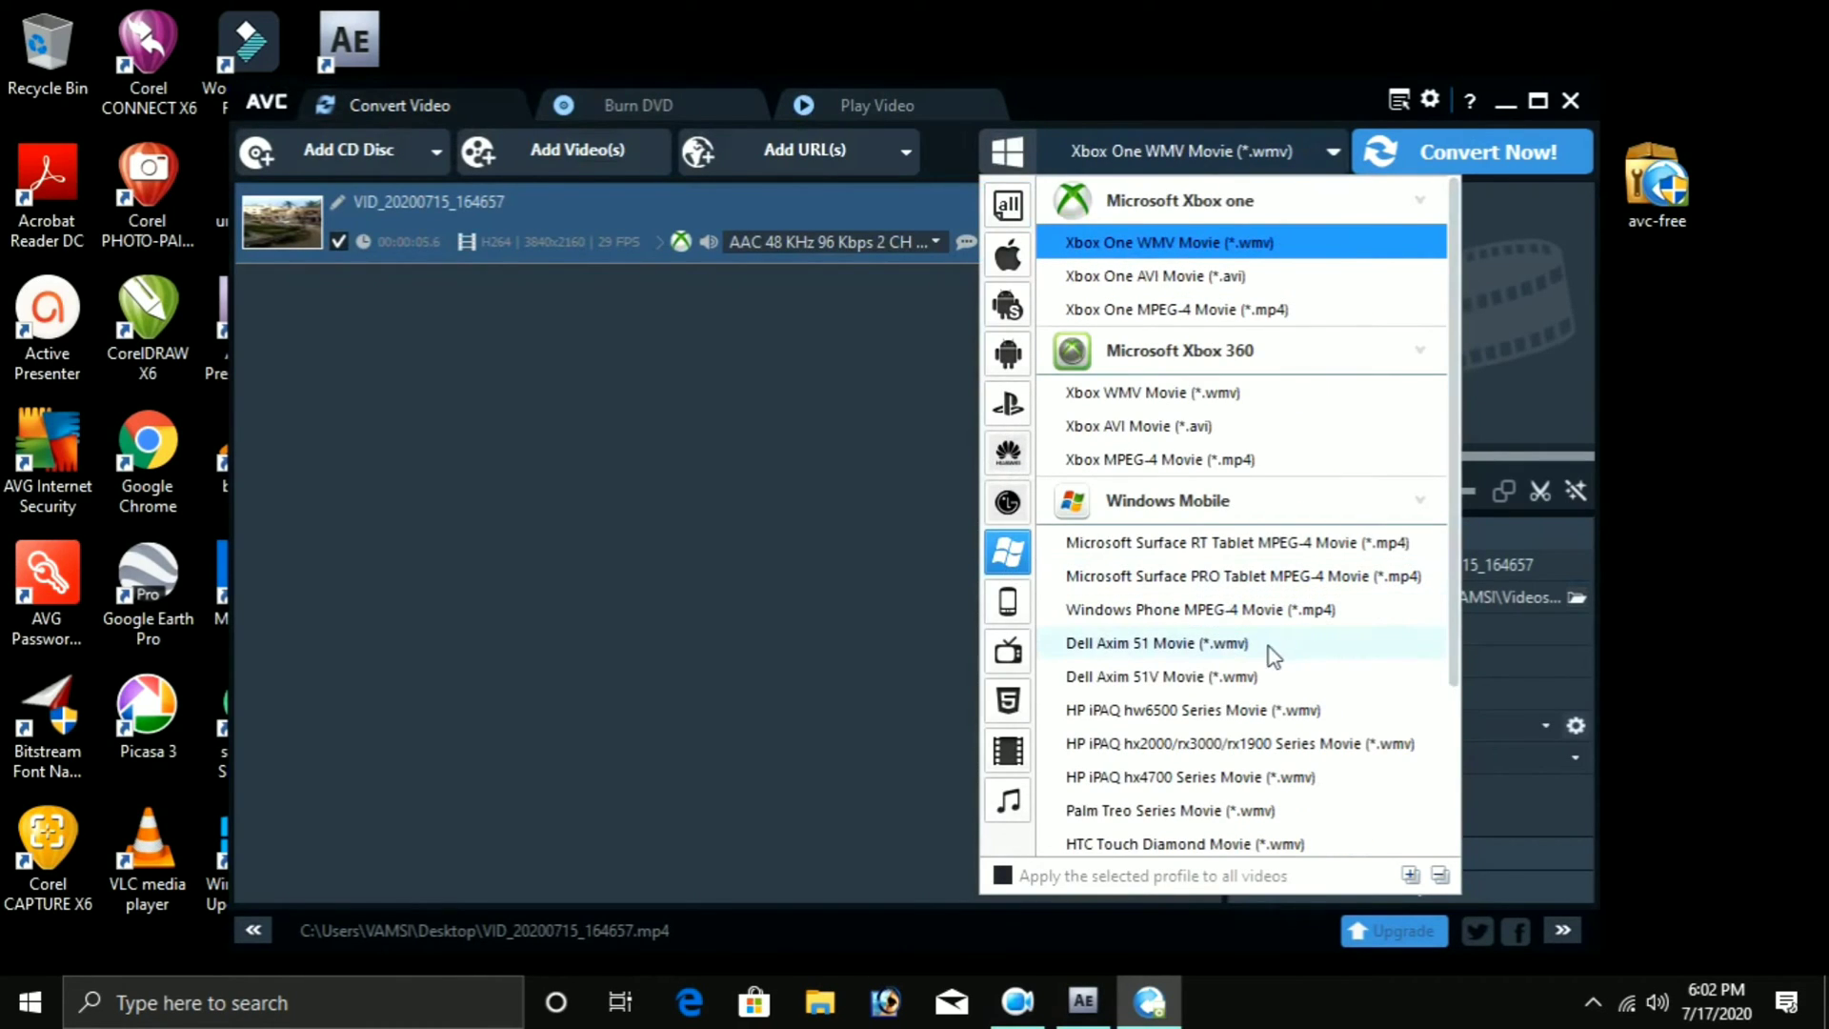
left_click(1237, 645)
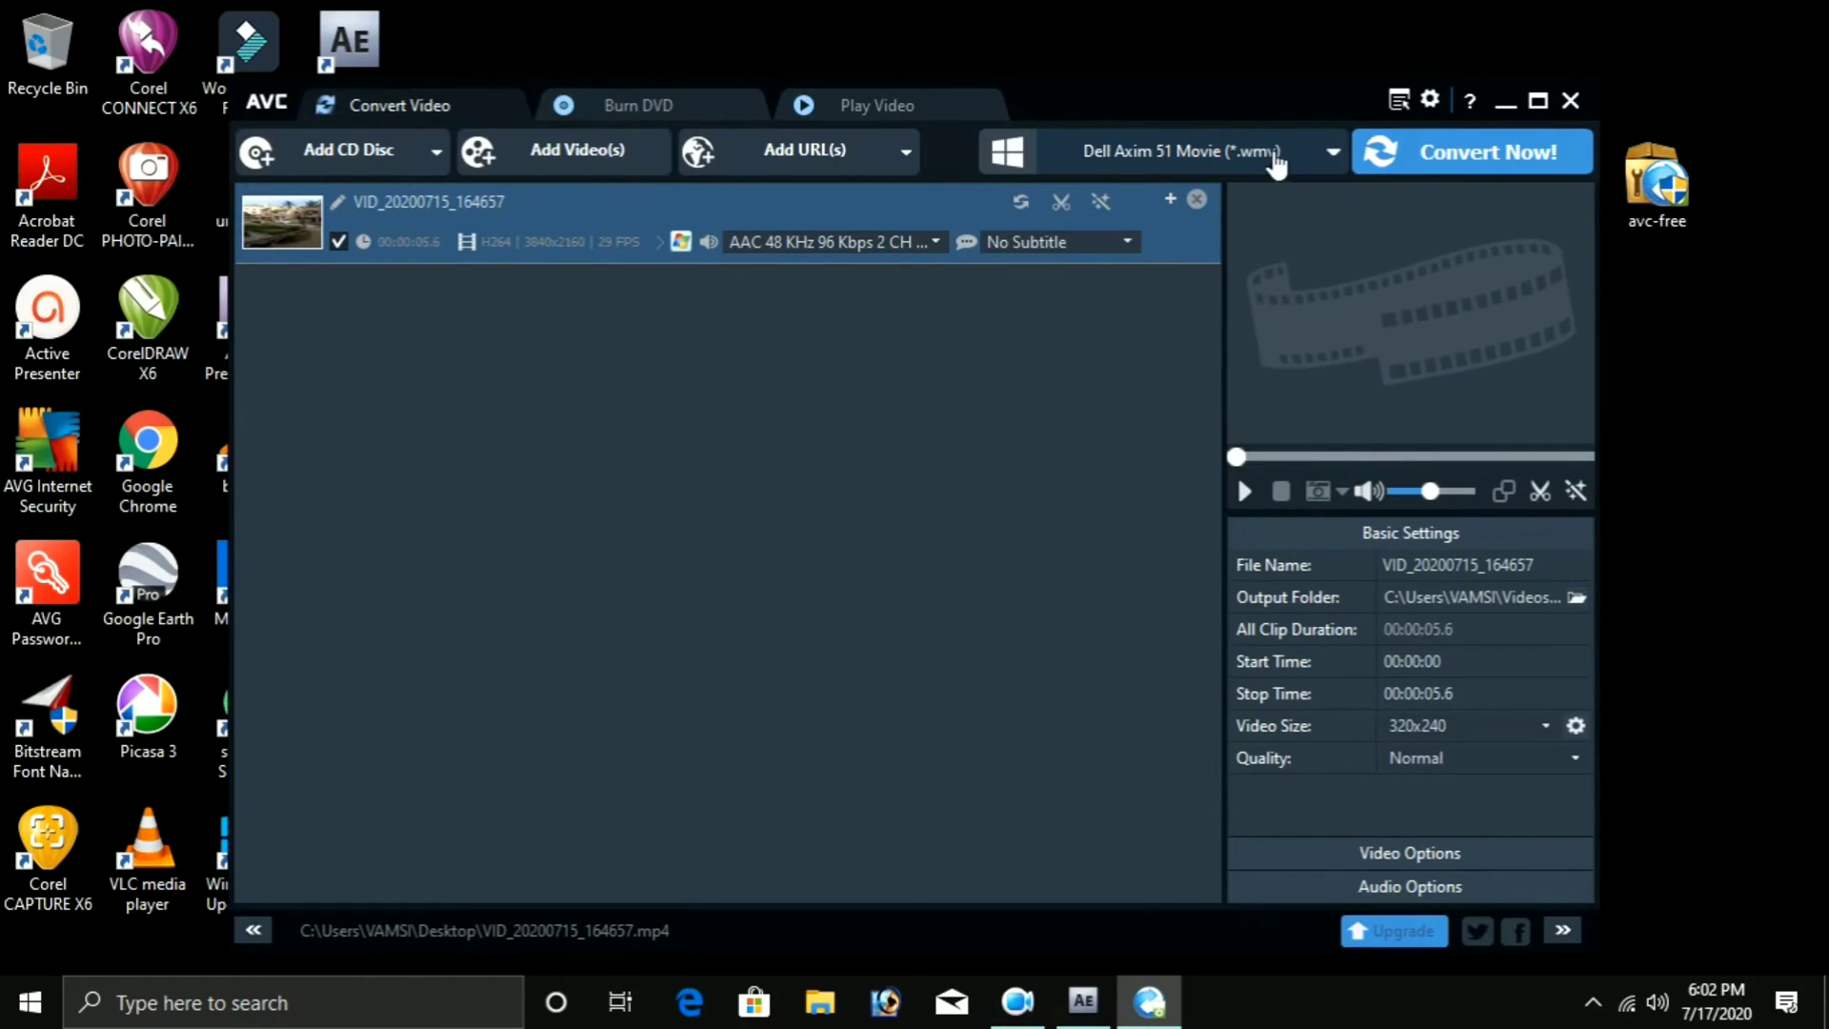
left_click(1409, 159)
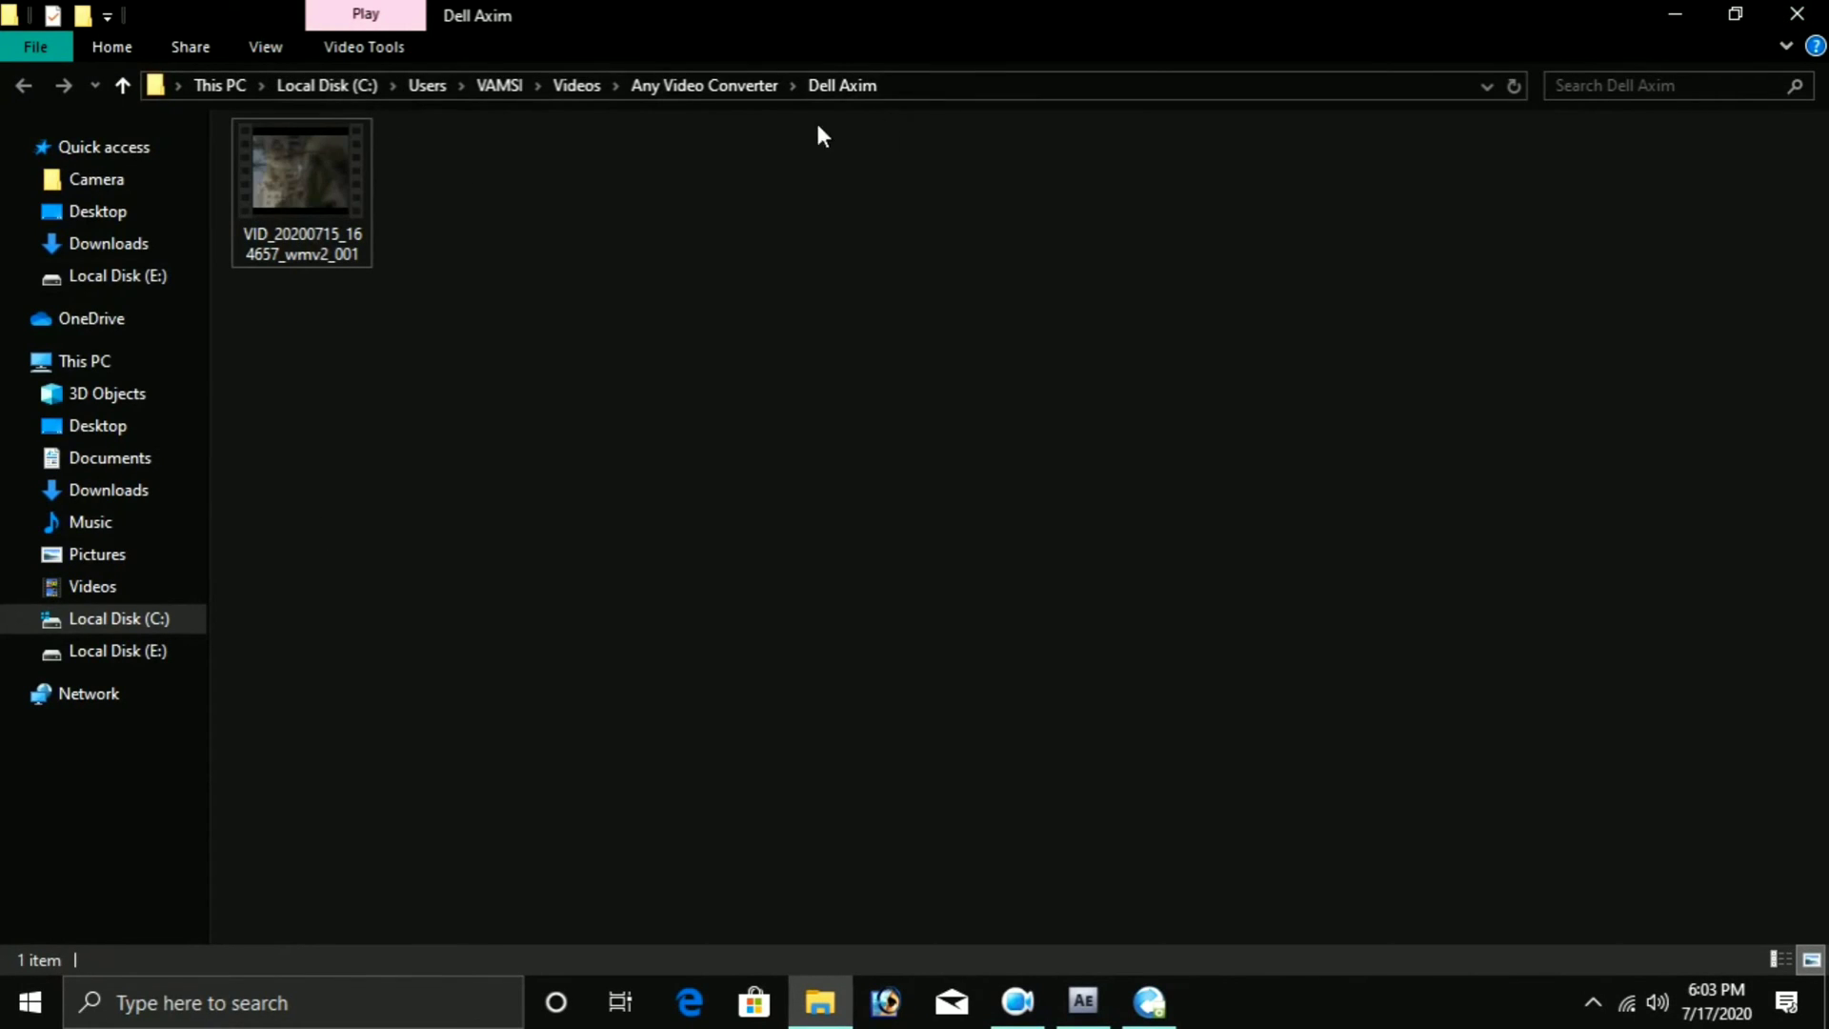
- Copy the converted WMV file, then close Explorer and Any Video Converter, declining the subscription offer
left_click(317, 231)
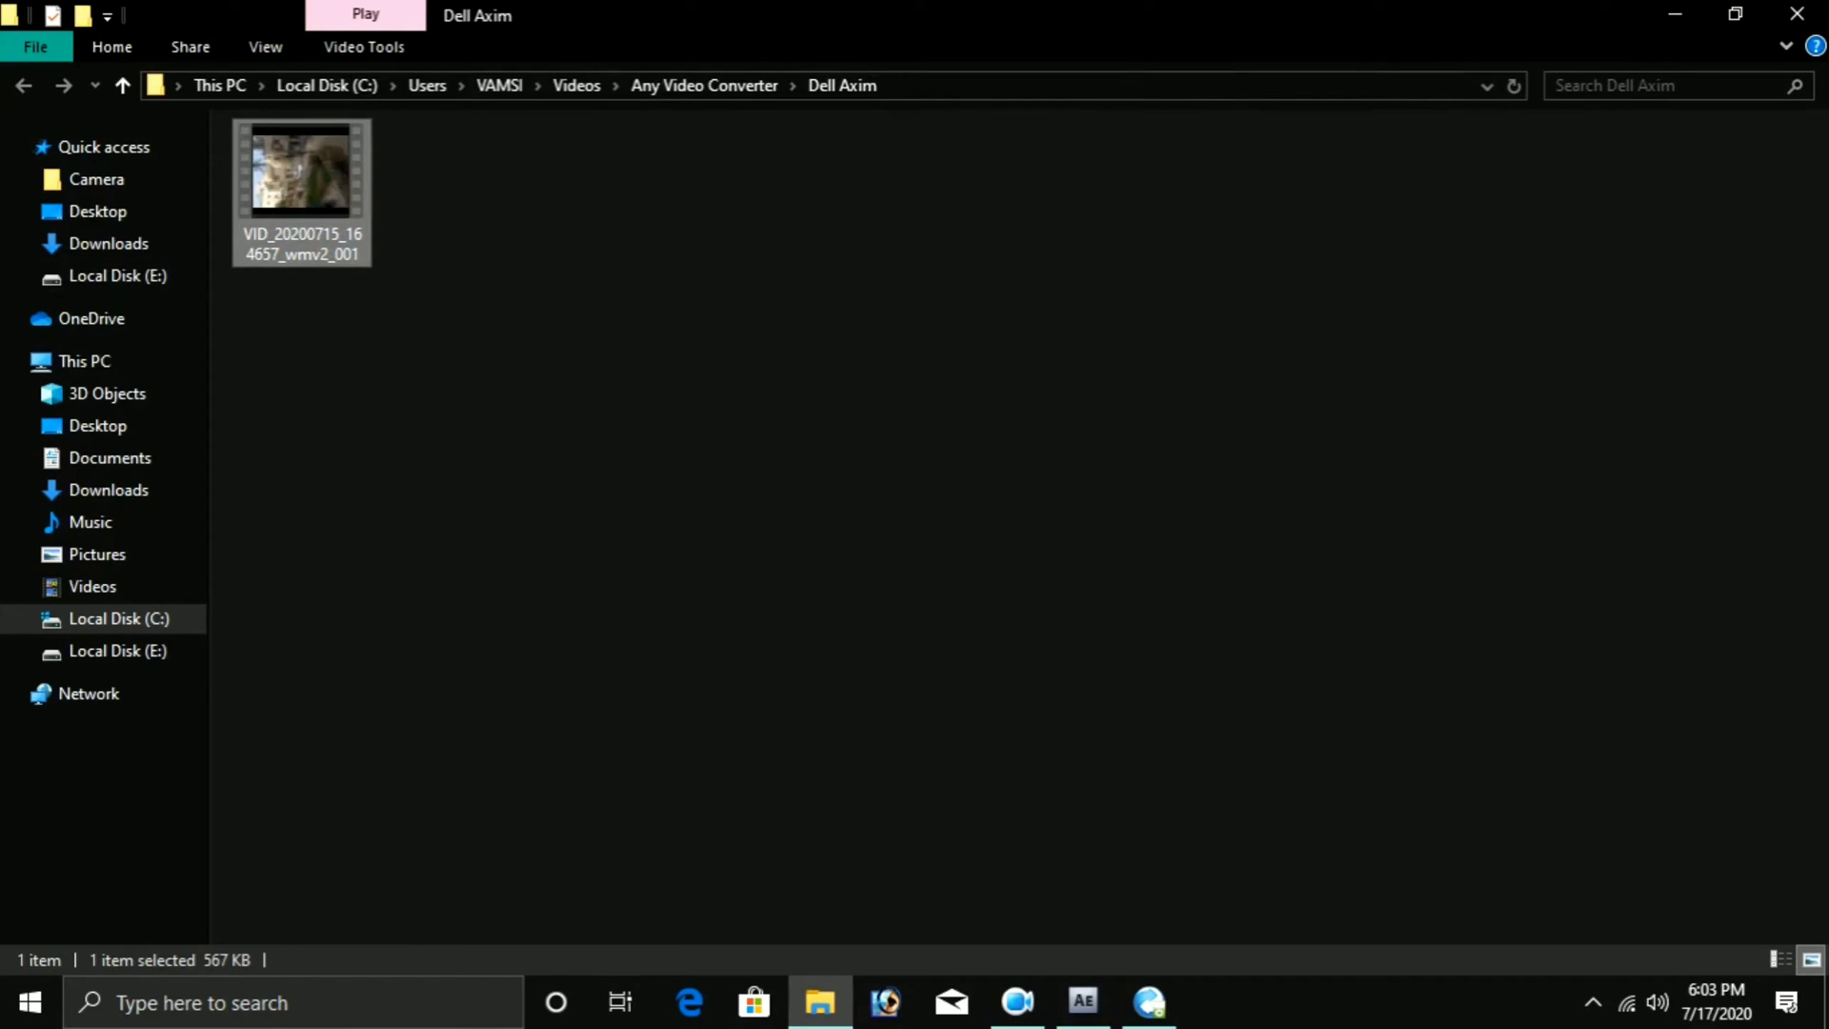
left_click(1796, 12)
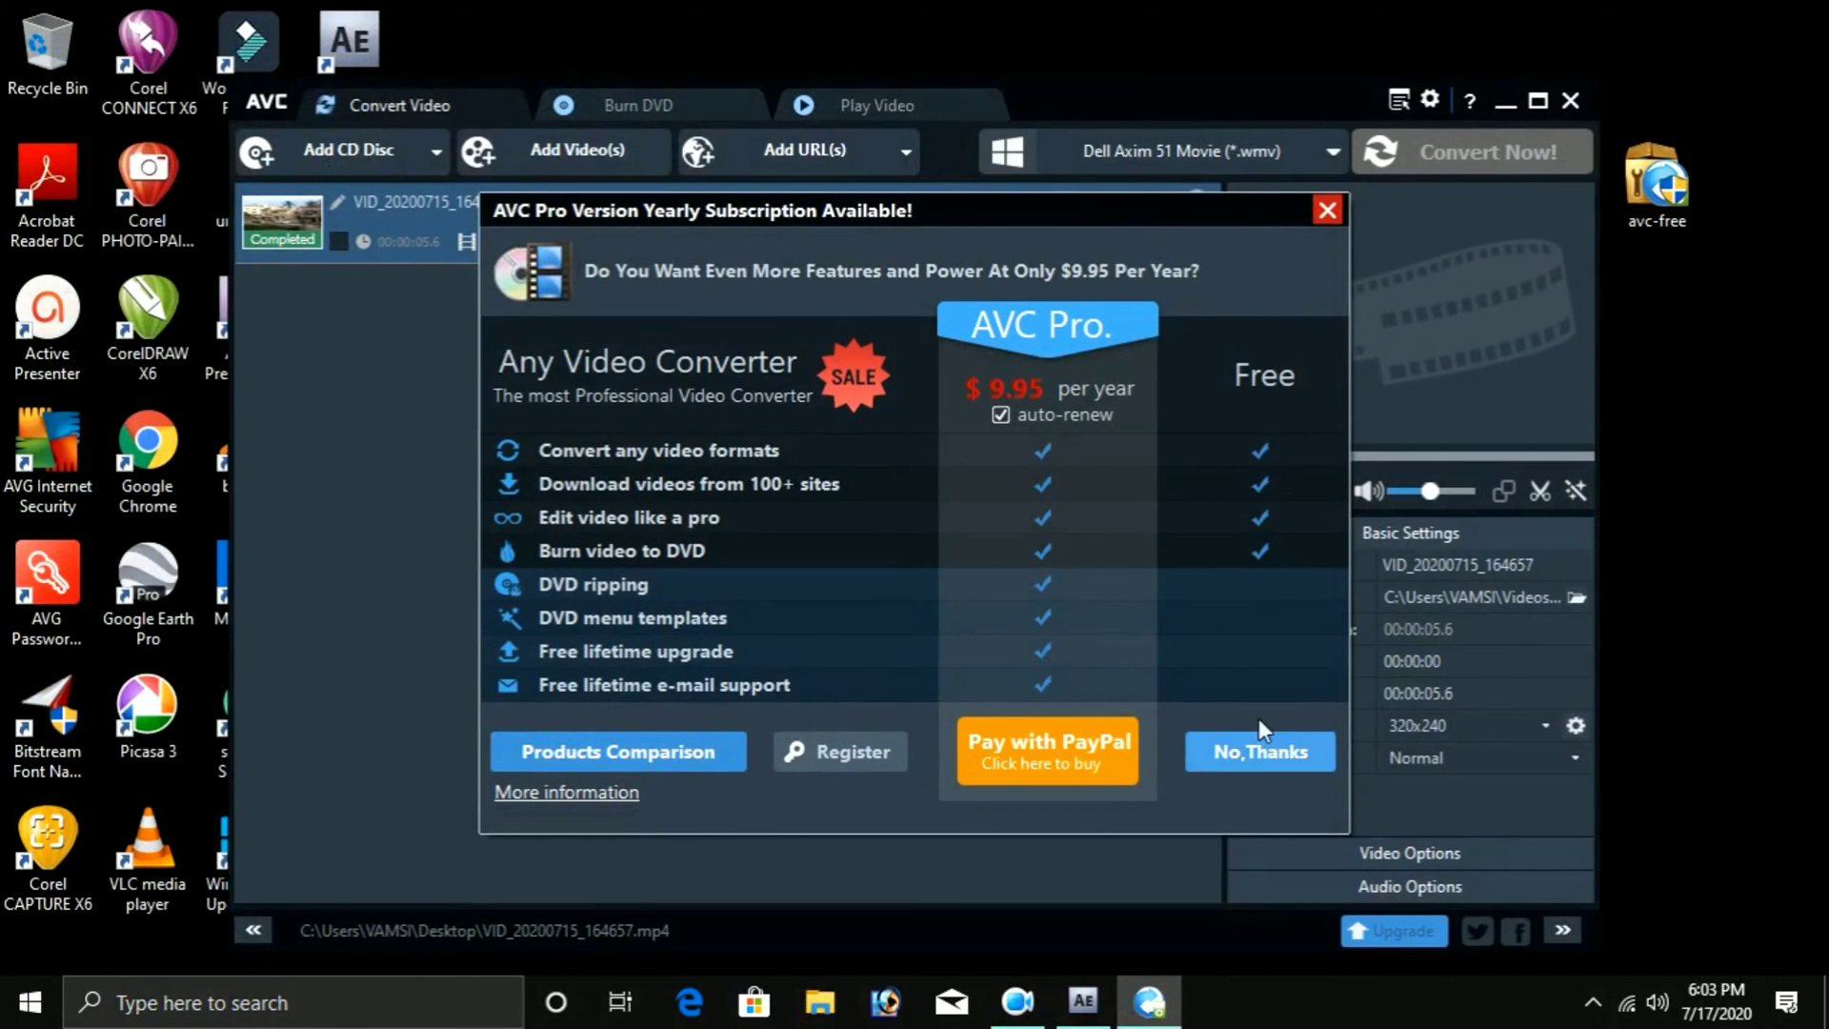
left_click(1328, 211)
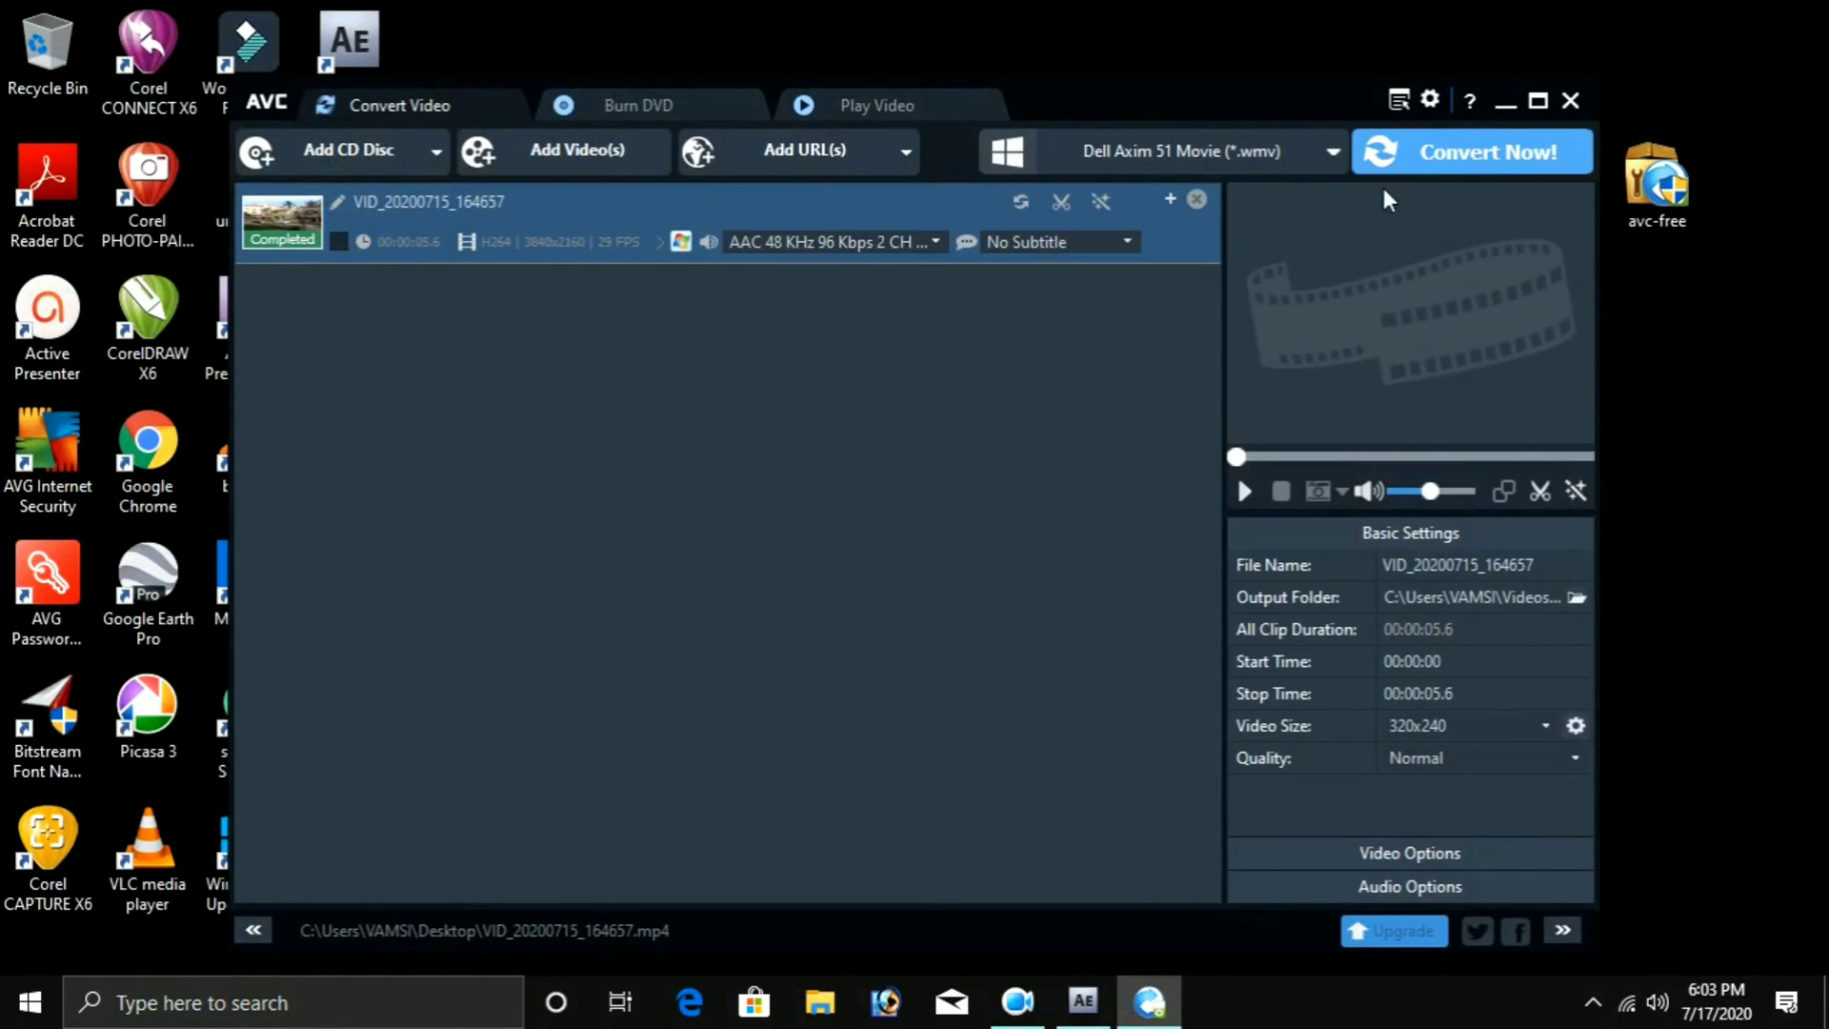
left_click(1571, 102)
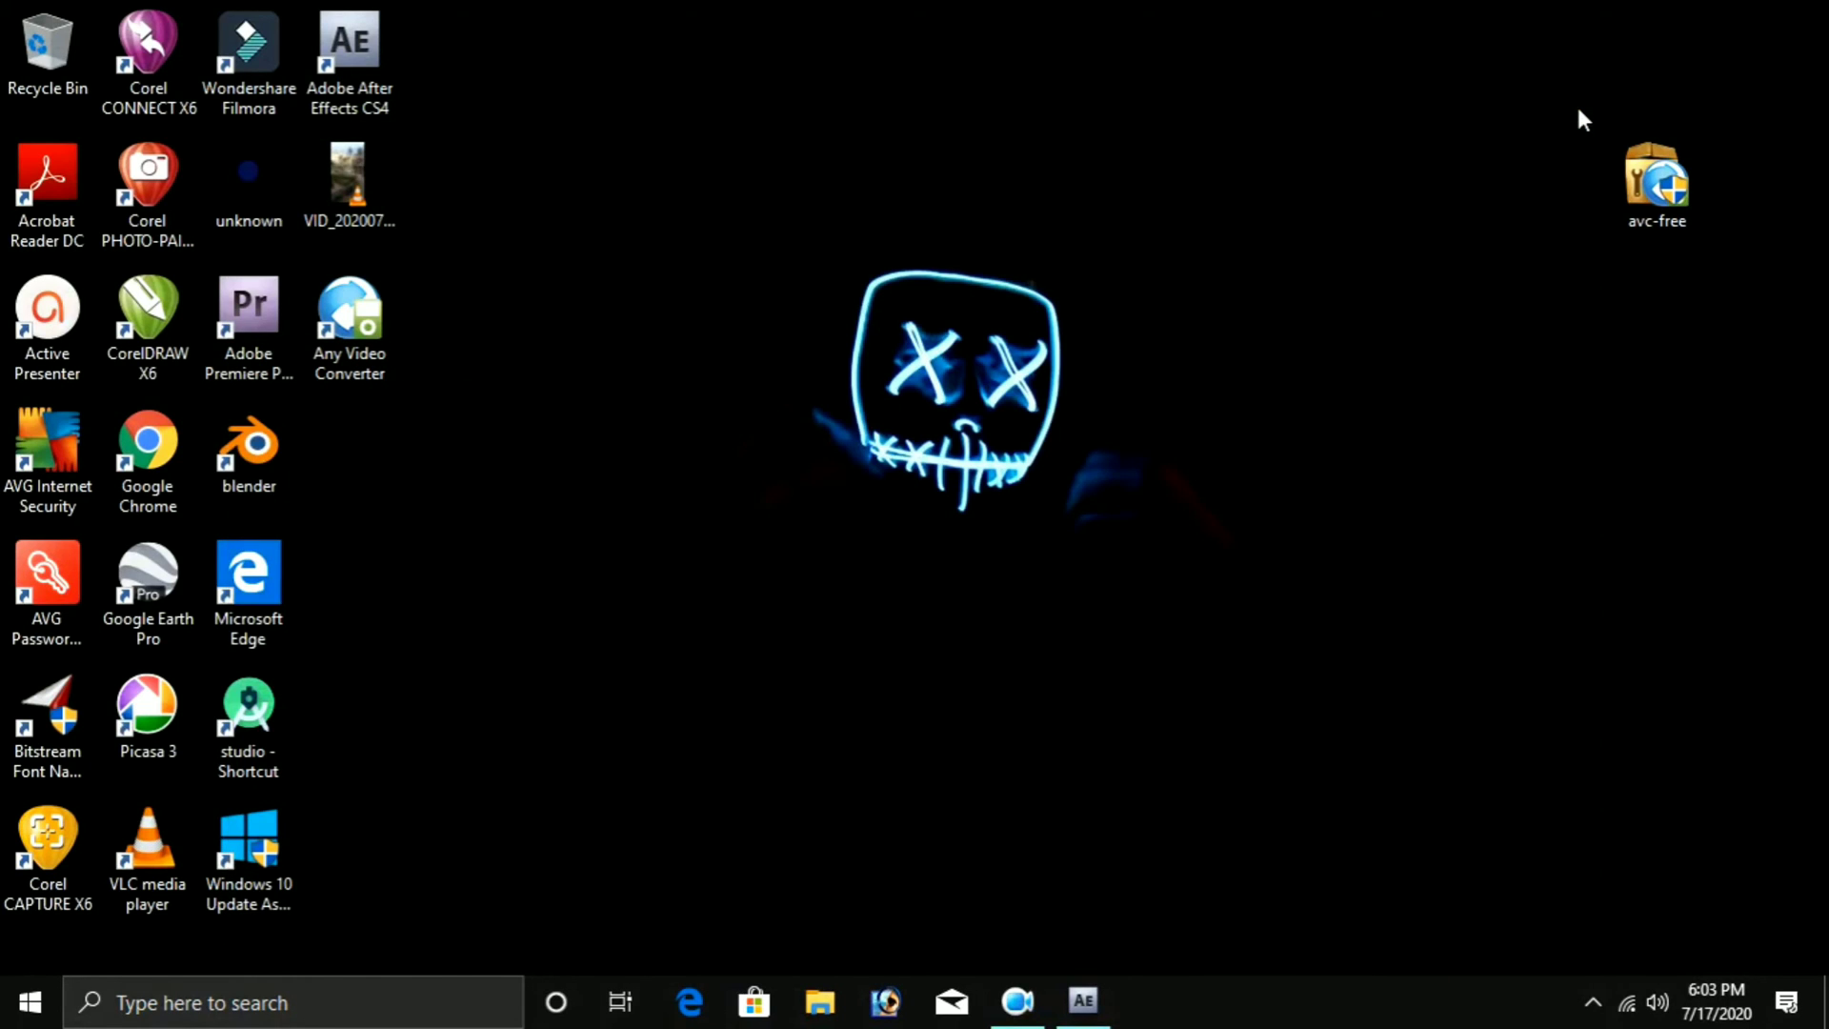
- Paste the converted clip onto the desktop and bring After Effects back
right_click(778, 486)
left_click(845, 635)
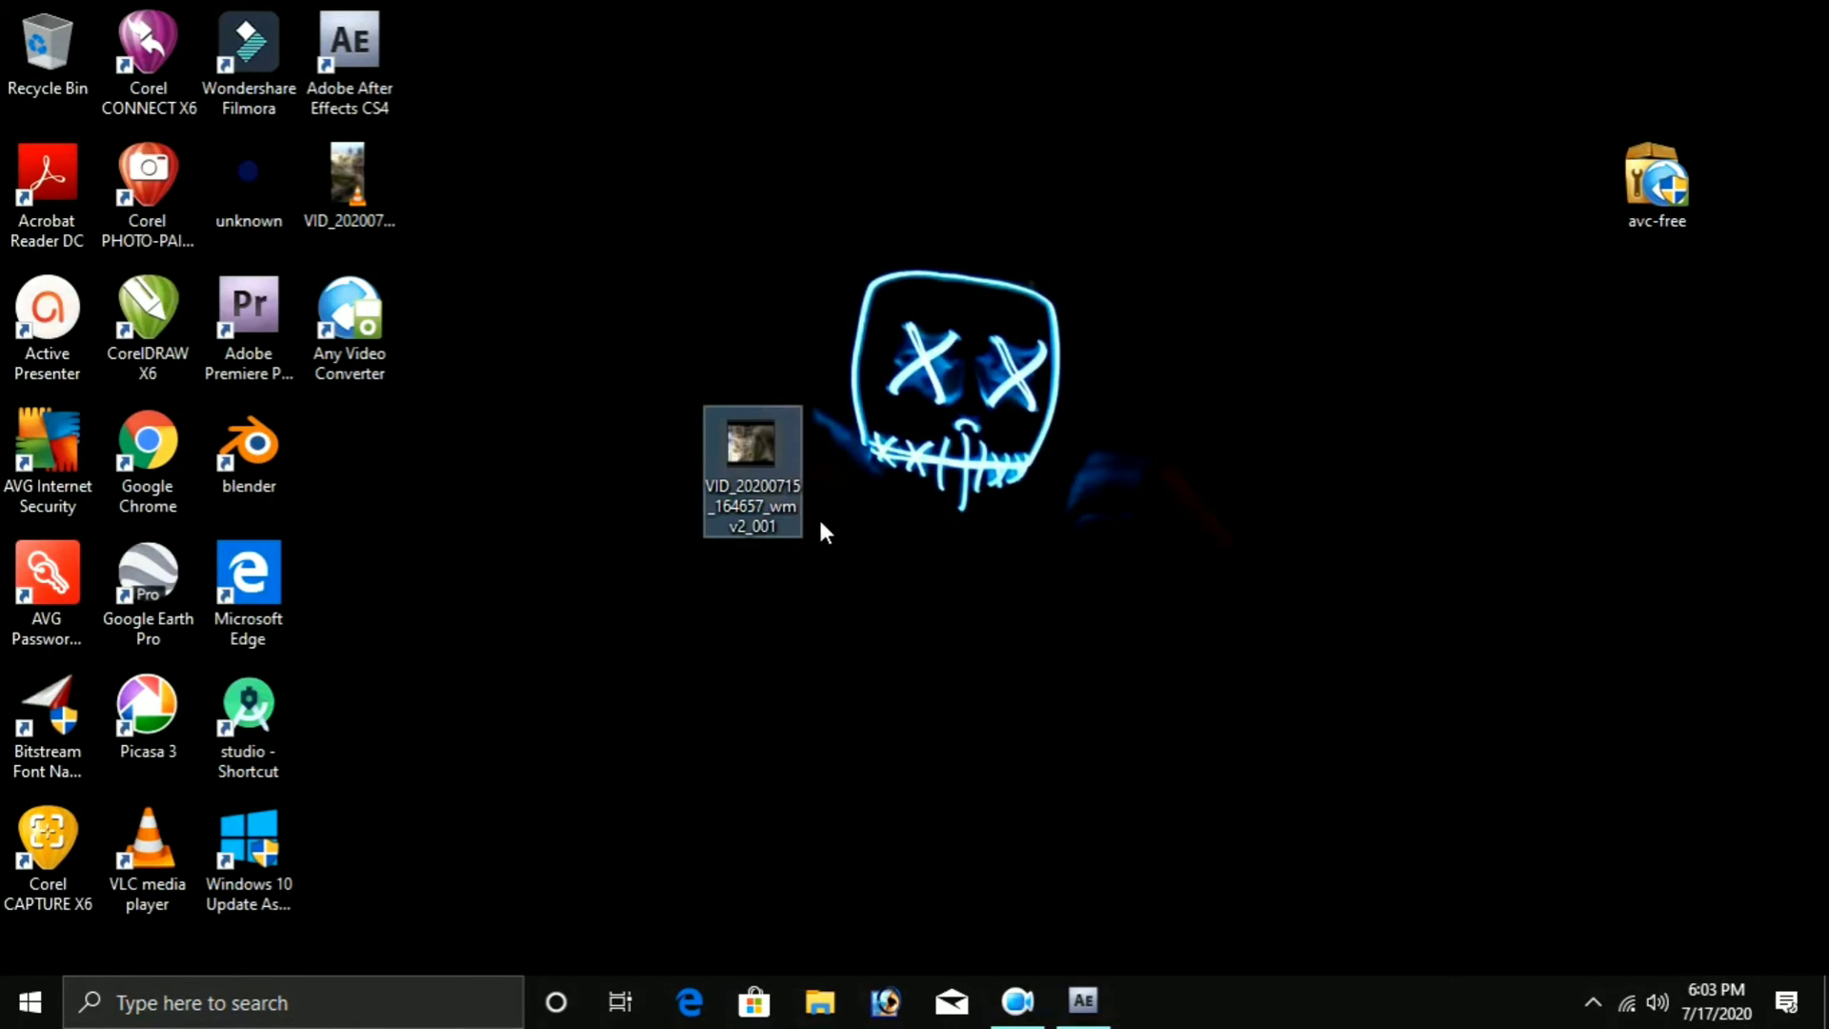
left_click(843, 587)
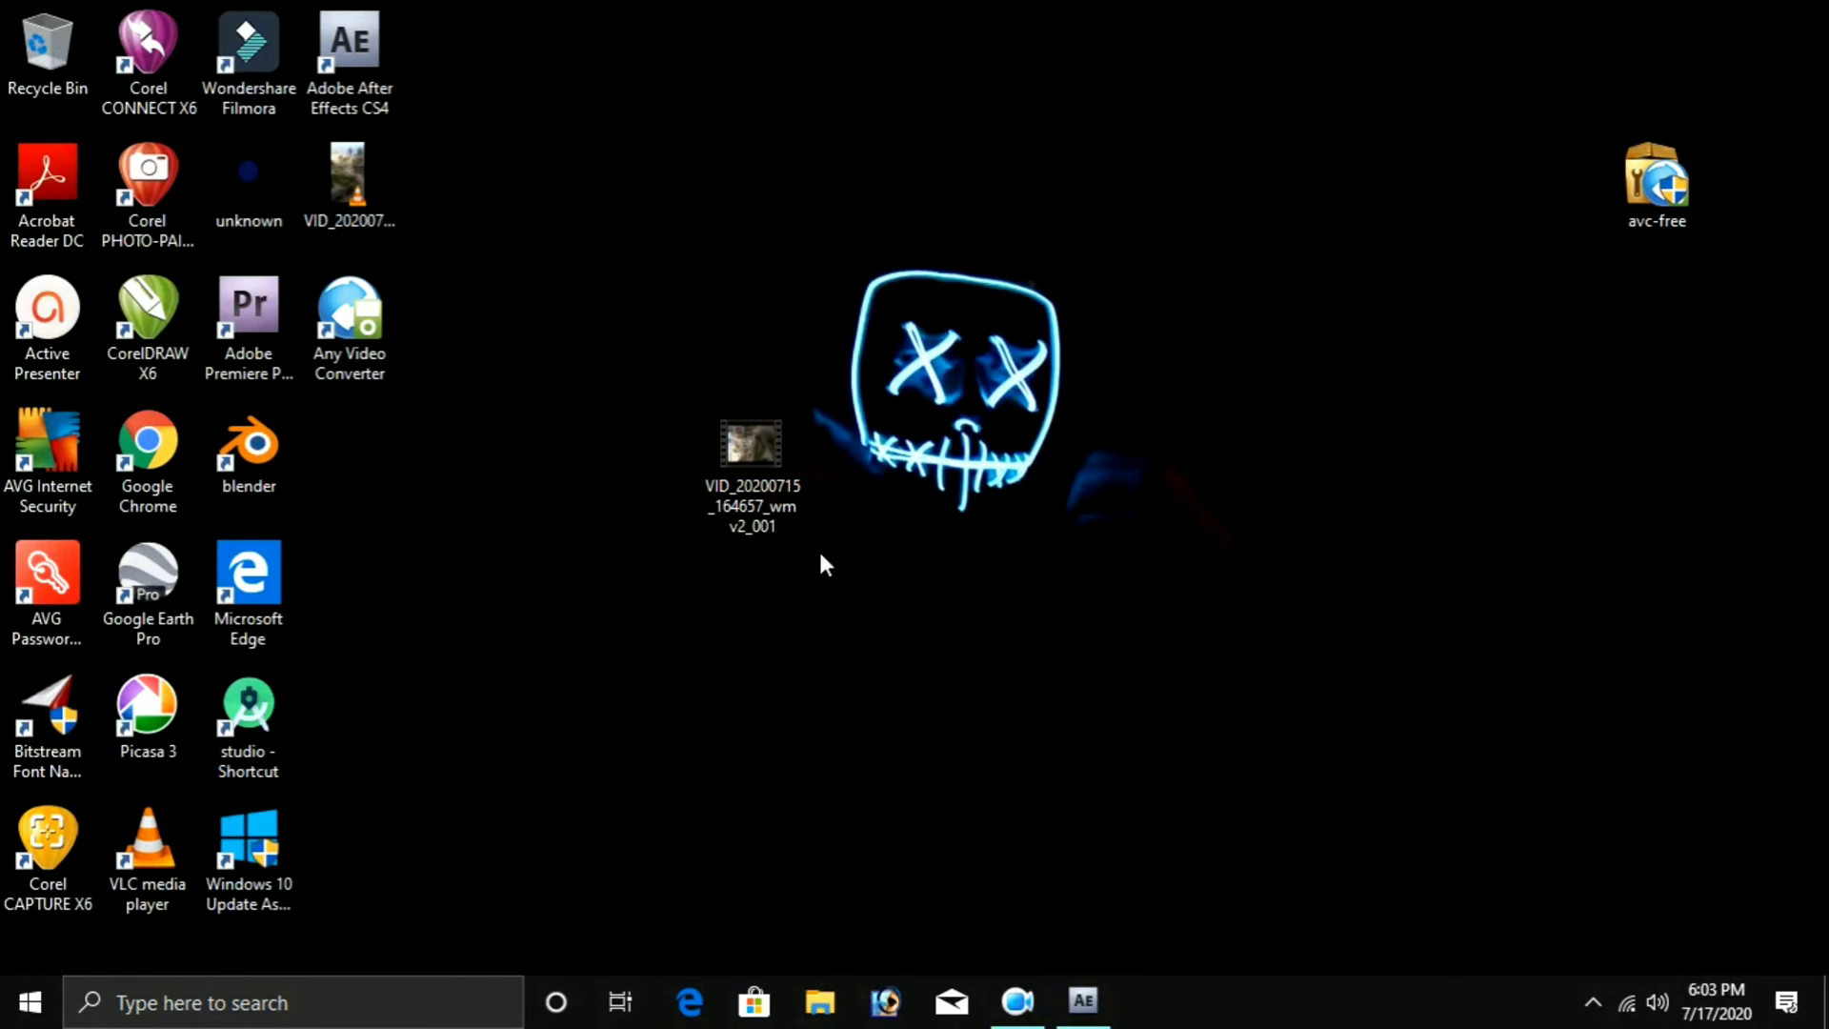
left_click(1083, 999)
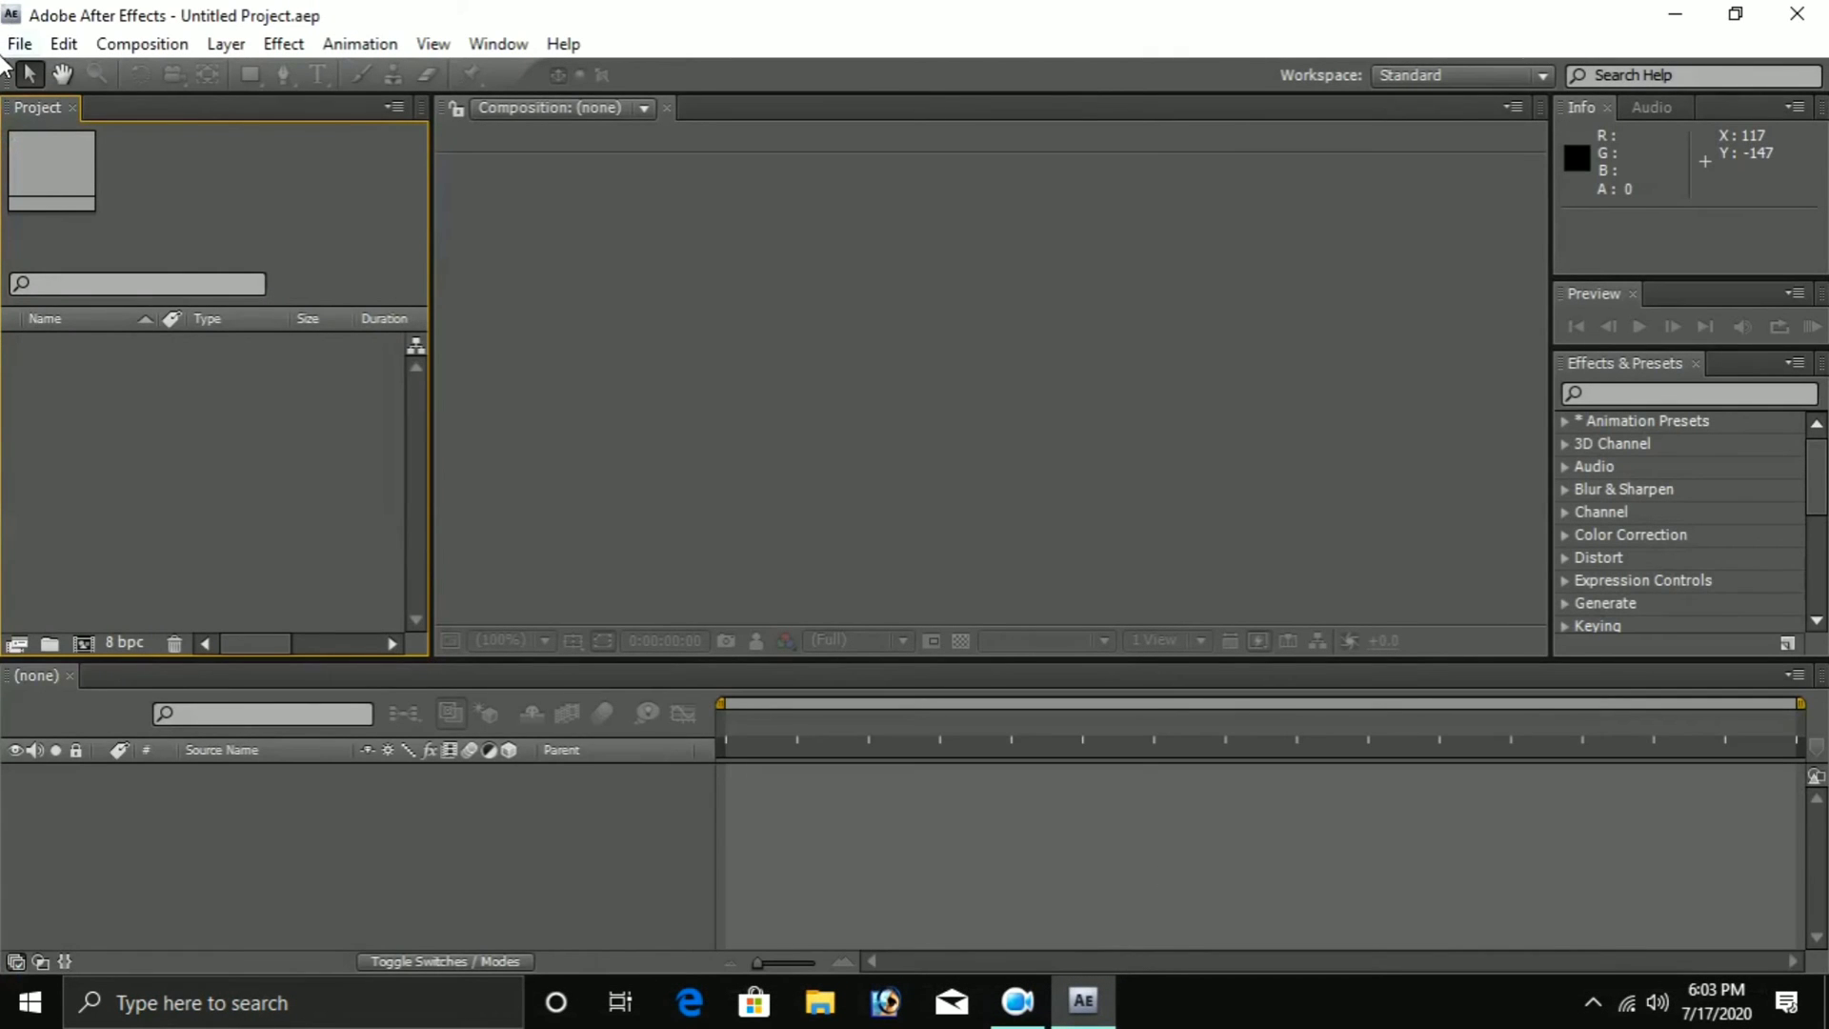
- Import VID_20200715_164657_wmv2_001 from the Desktop into the After Effects project
left_click(19, 43)
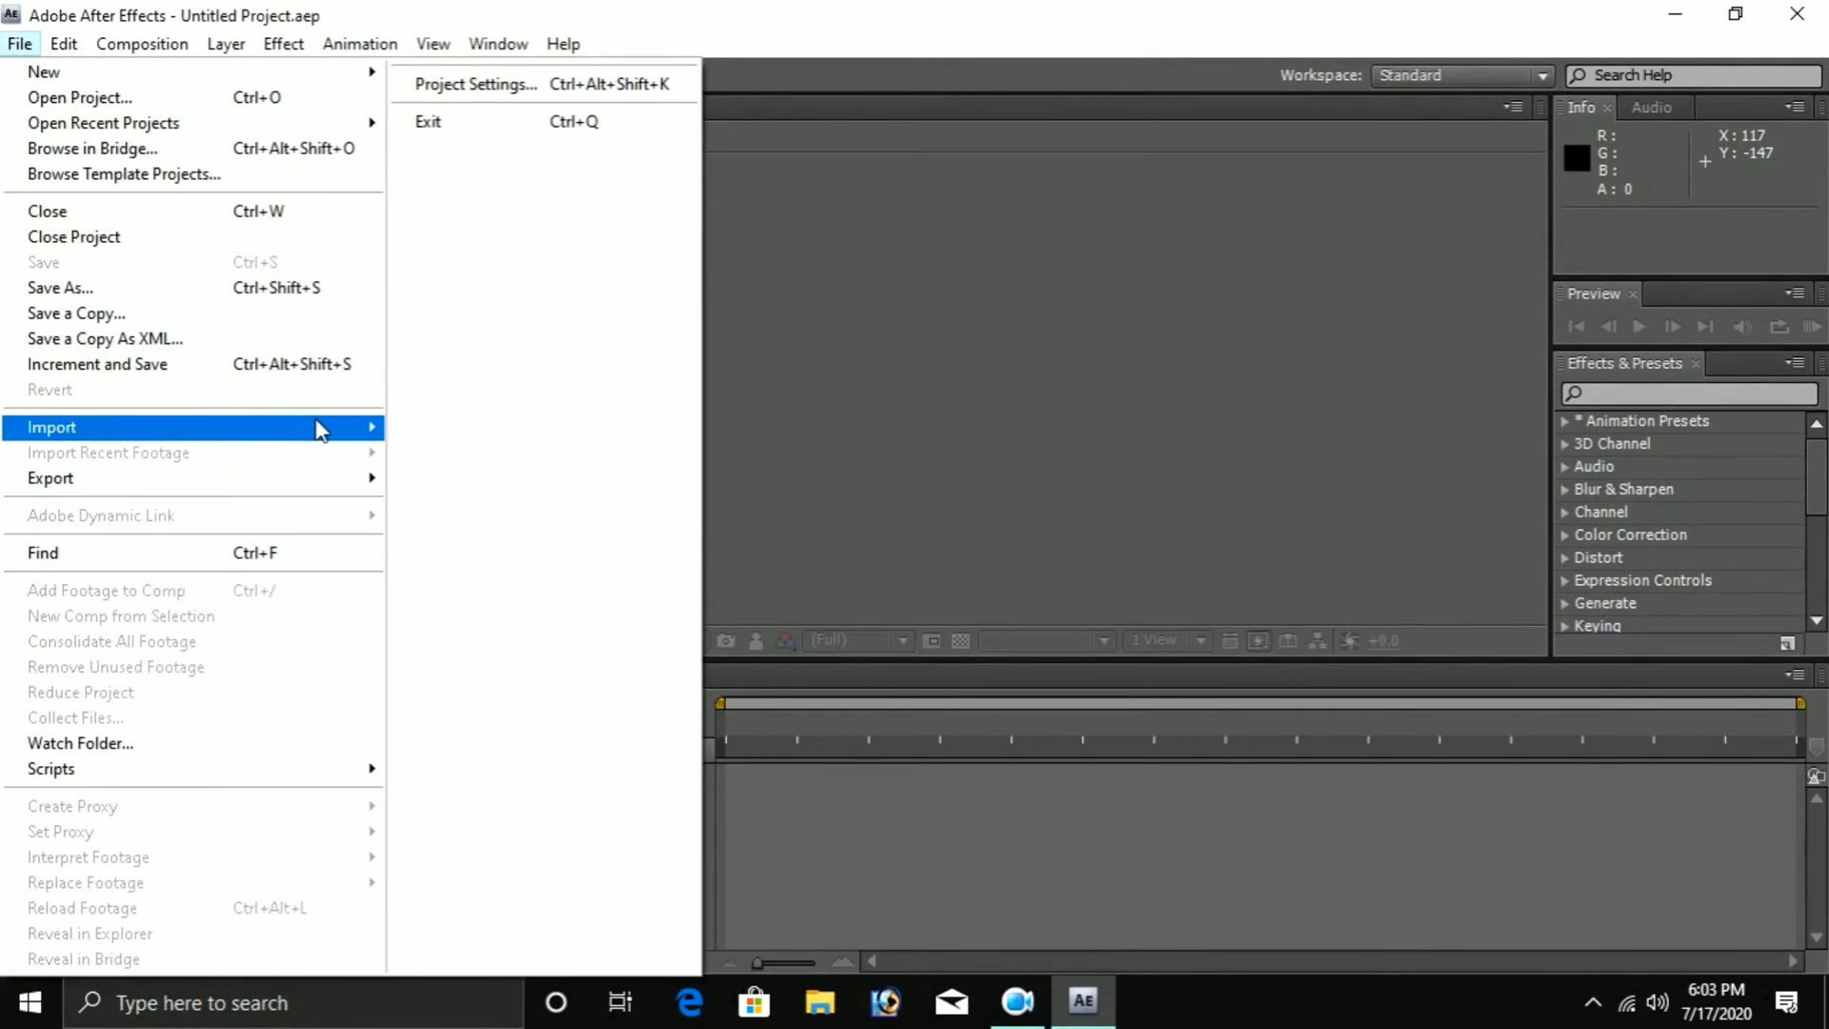
mouse_move(319, 425)
left_click(483, 429)
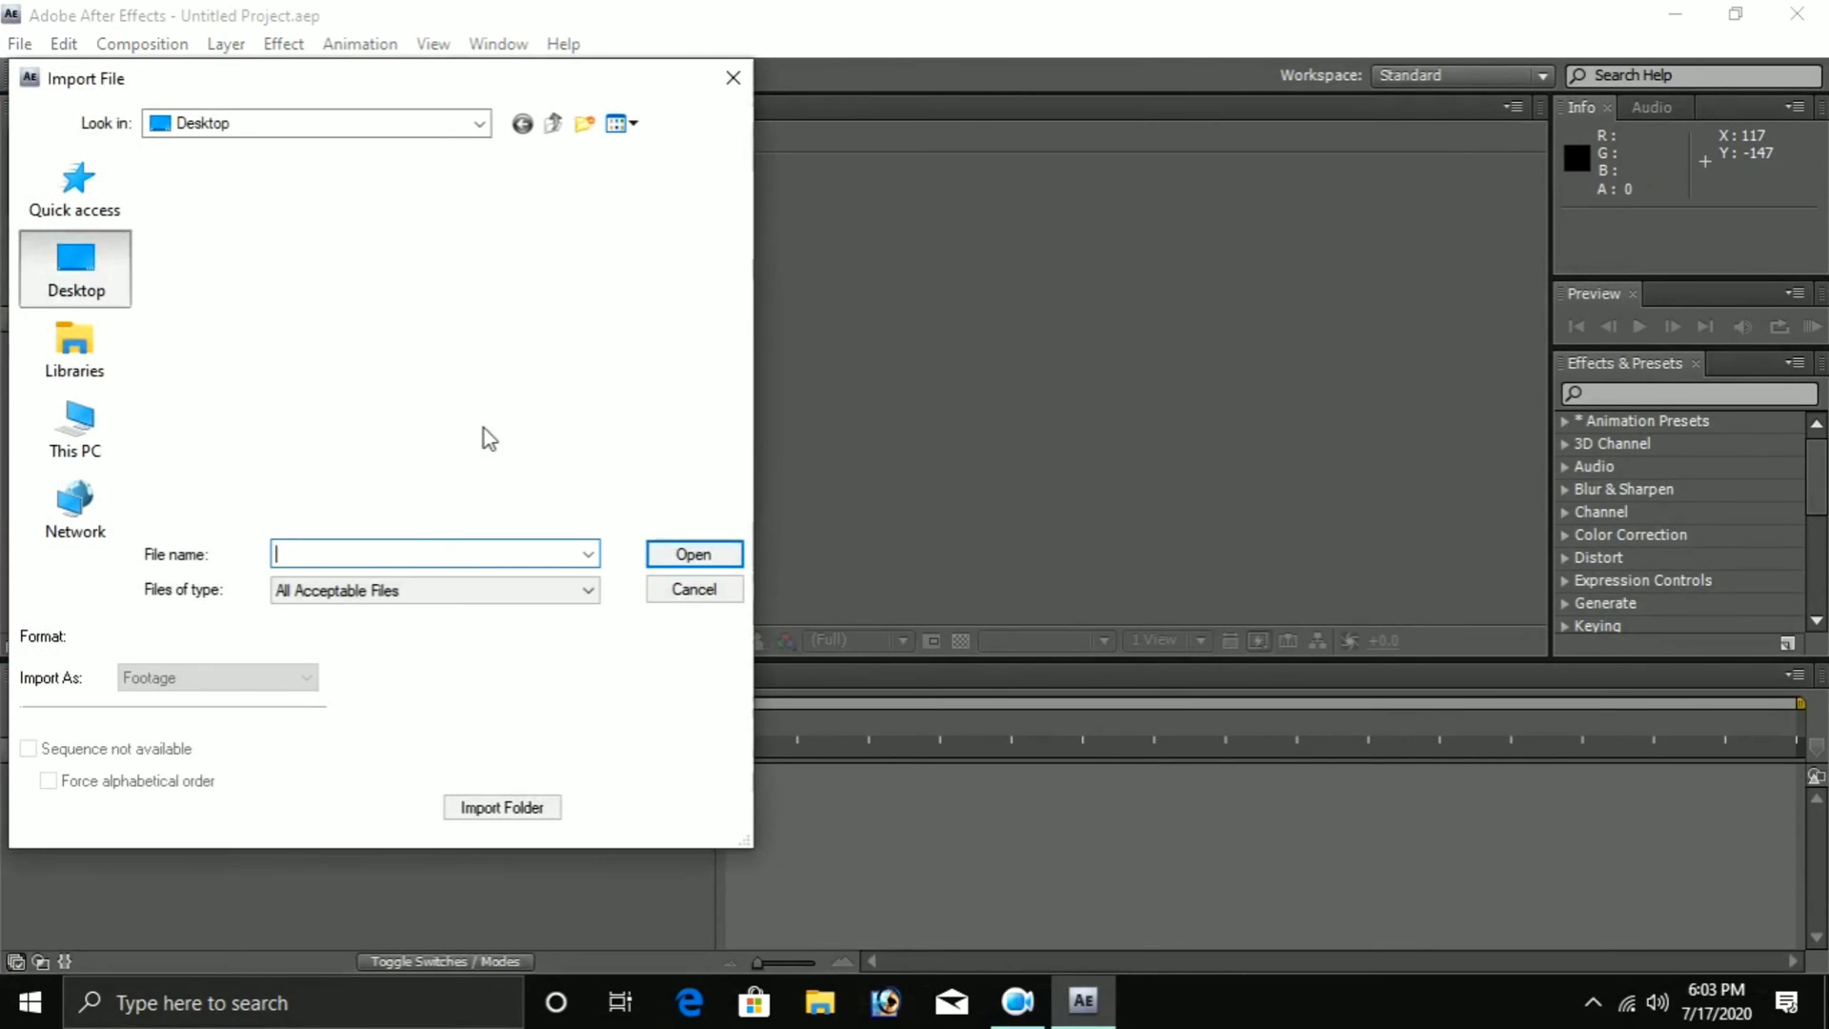
scroll(402, 335, "down", 5)
scroll(402, 336, "down", 3)
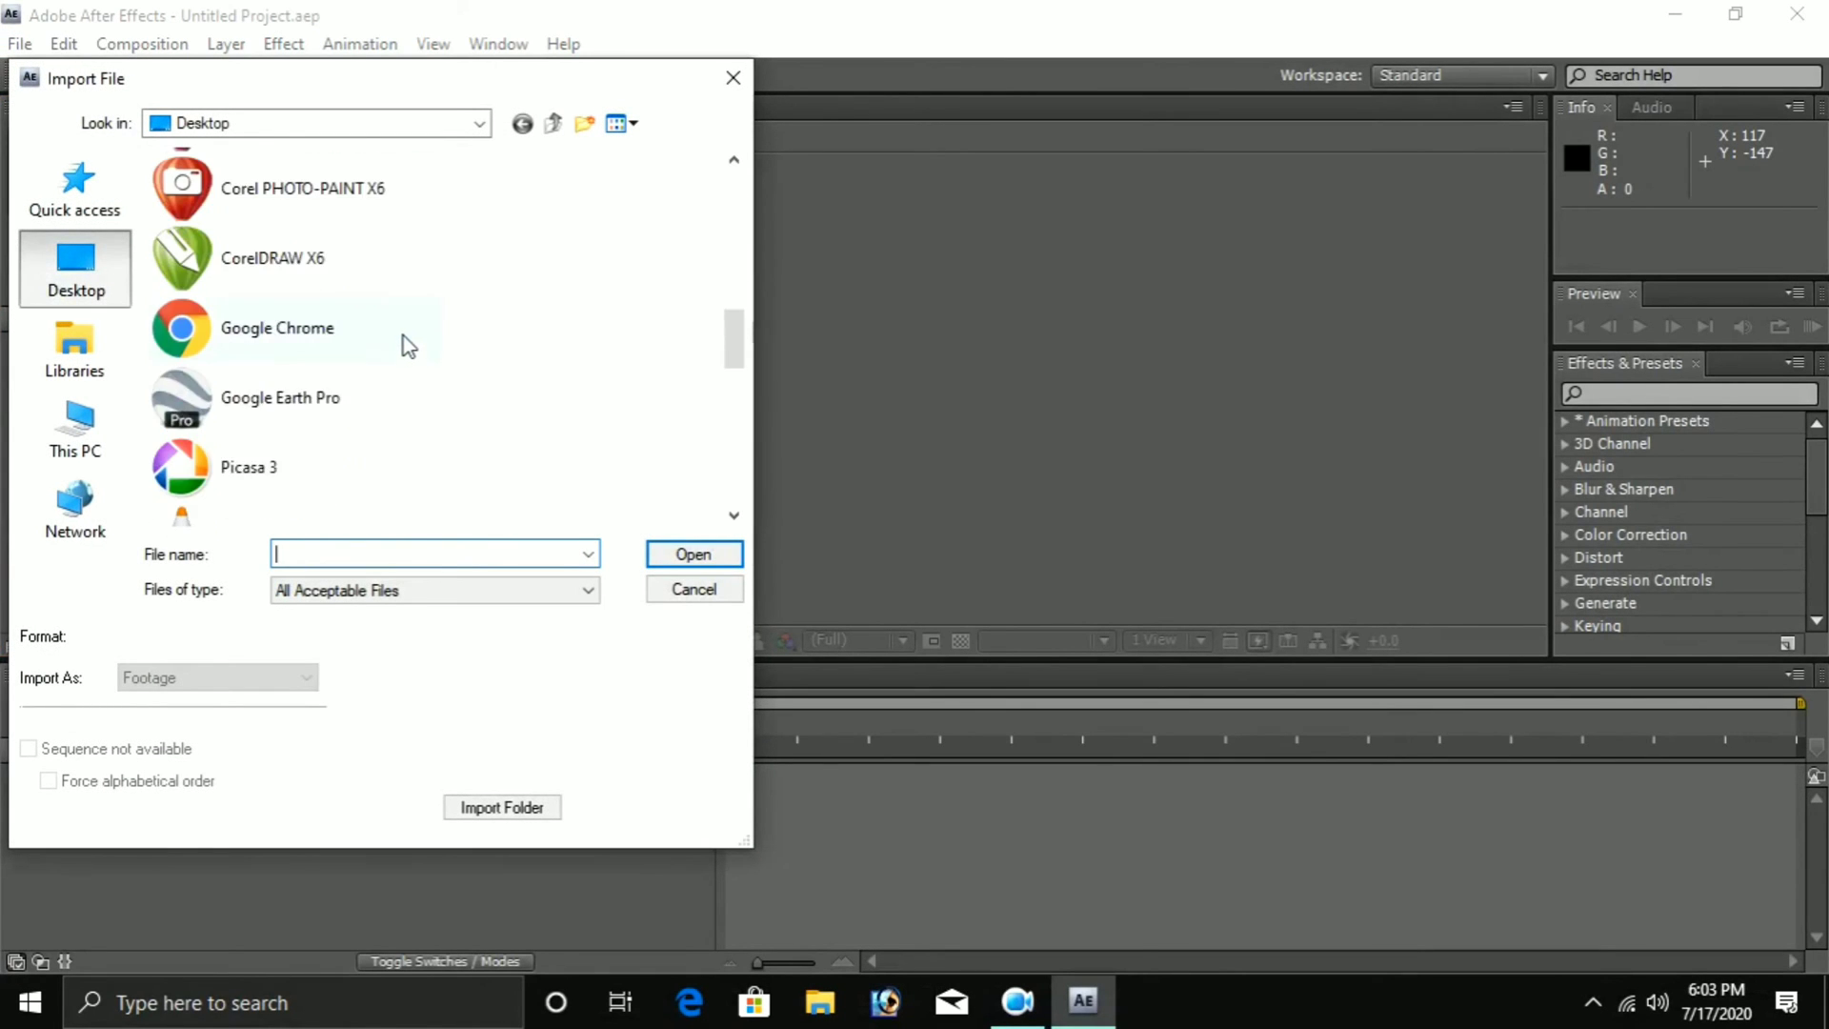
scroll(407, 335, "down", 3)
scroll(414, 331, "down", 2)
scroll(414, 332, "down", 3)
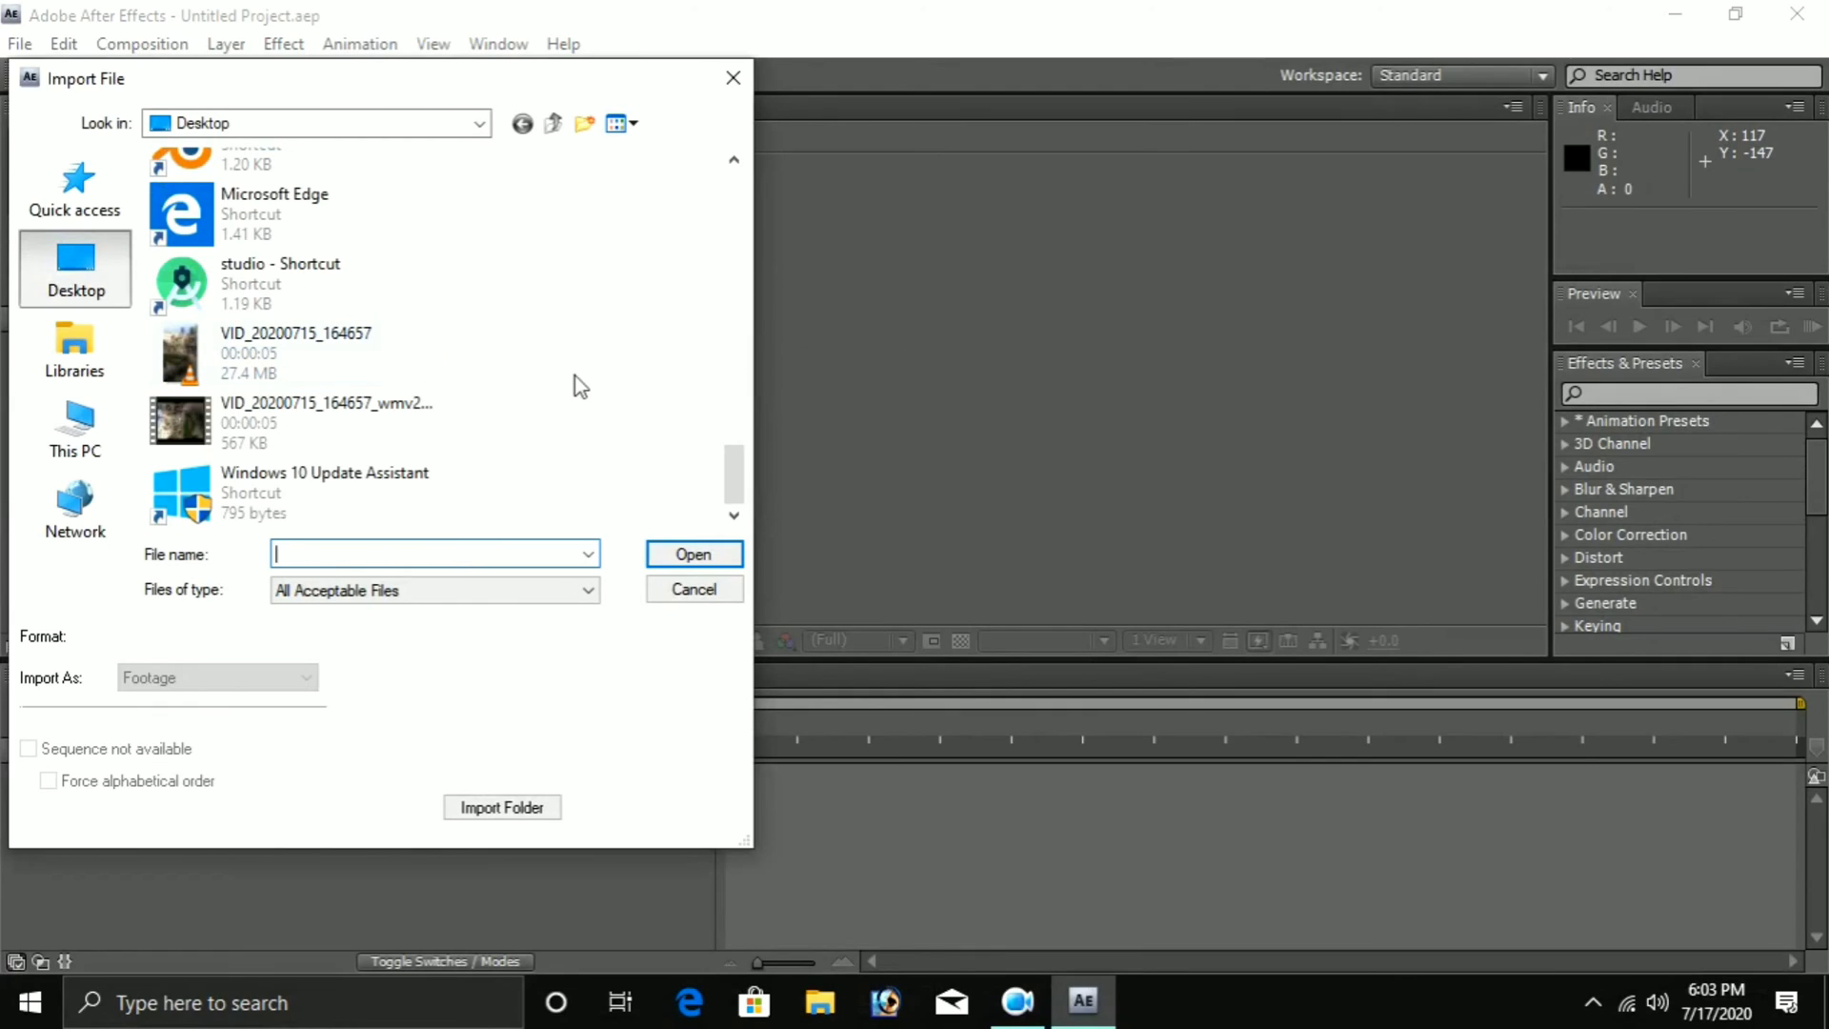
left_click(407, 415)
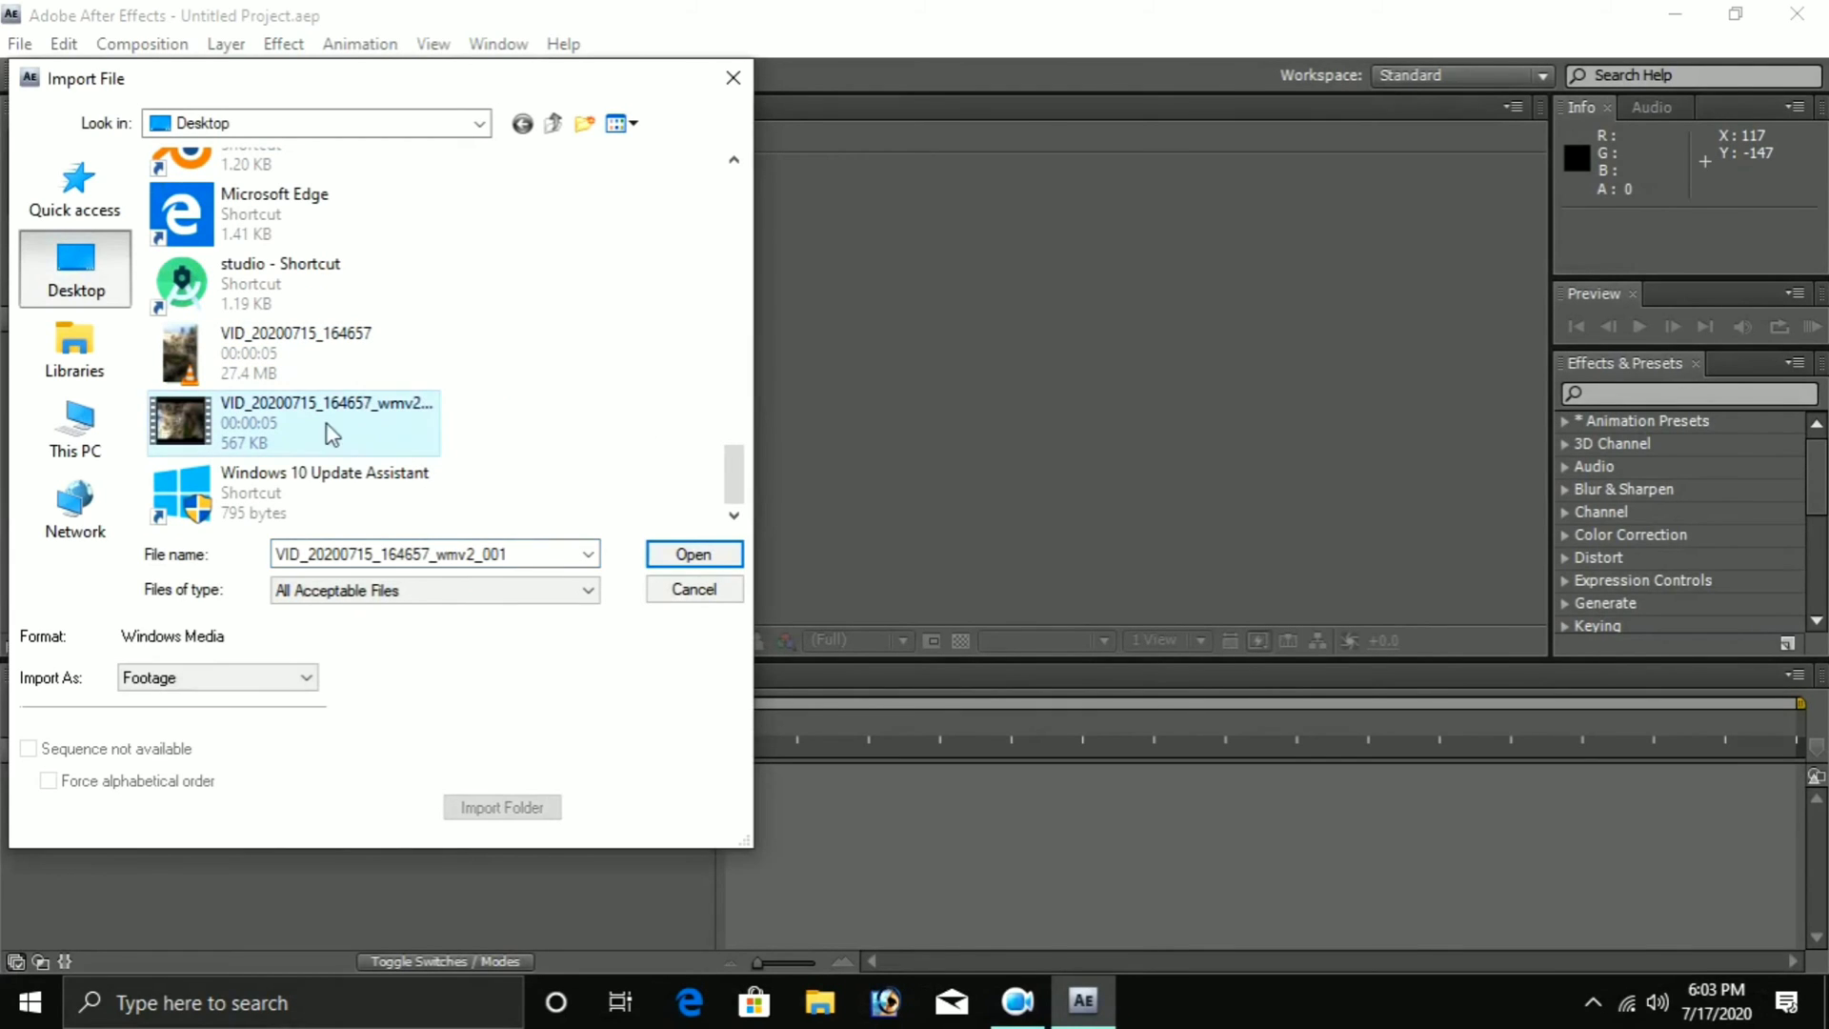
left_click(696, 557)
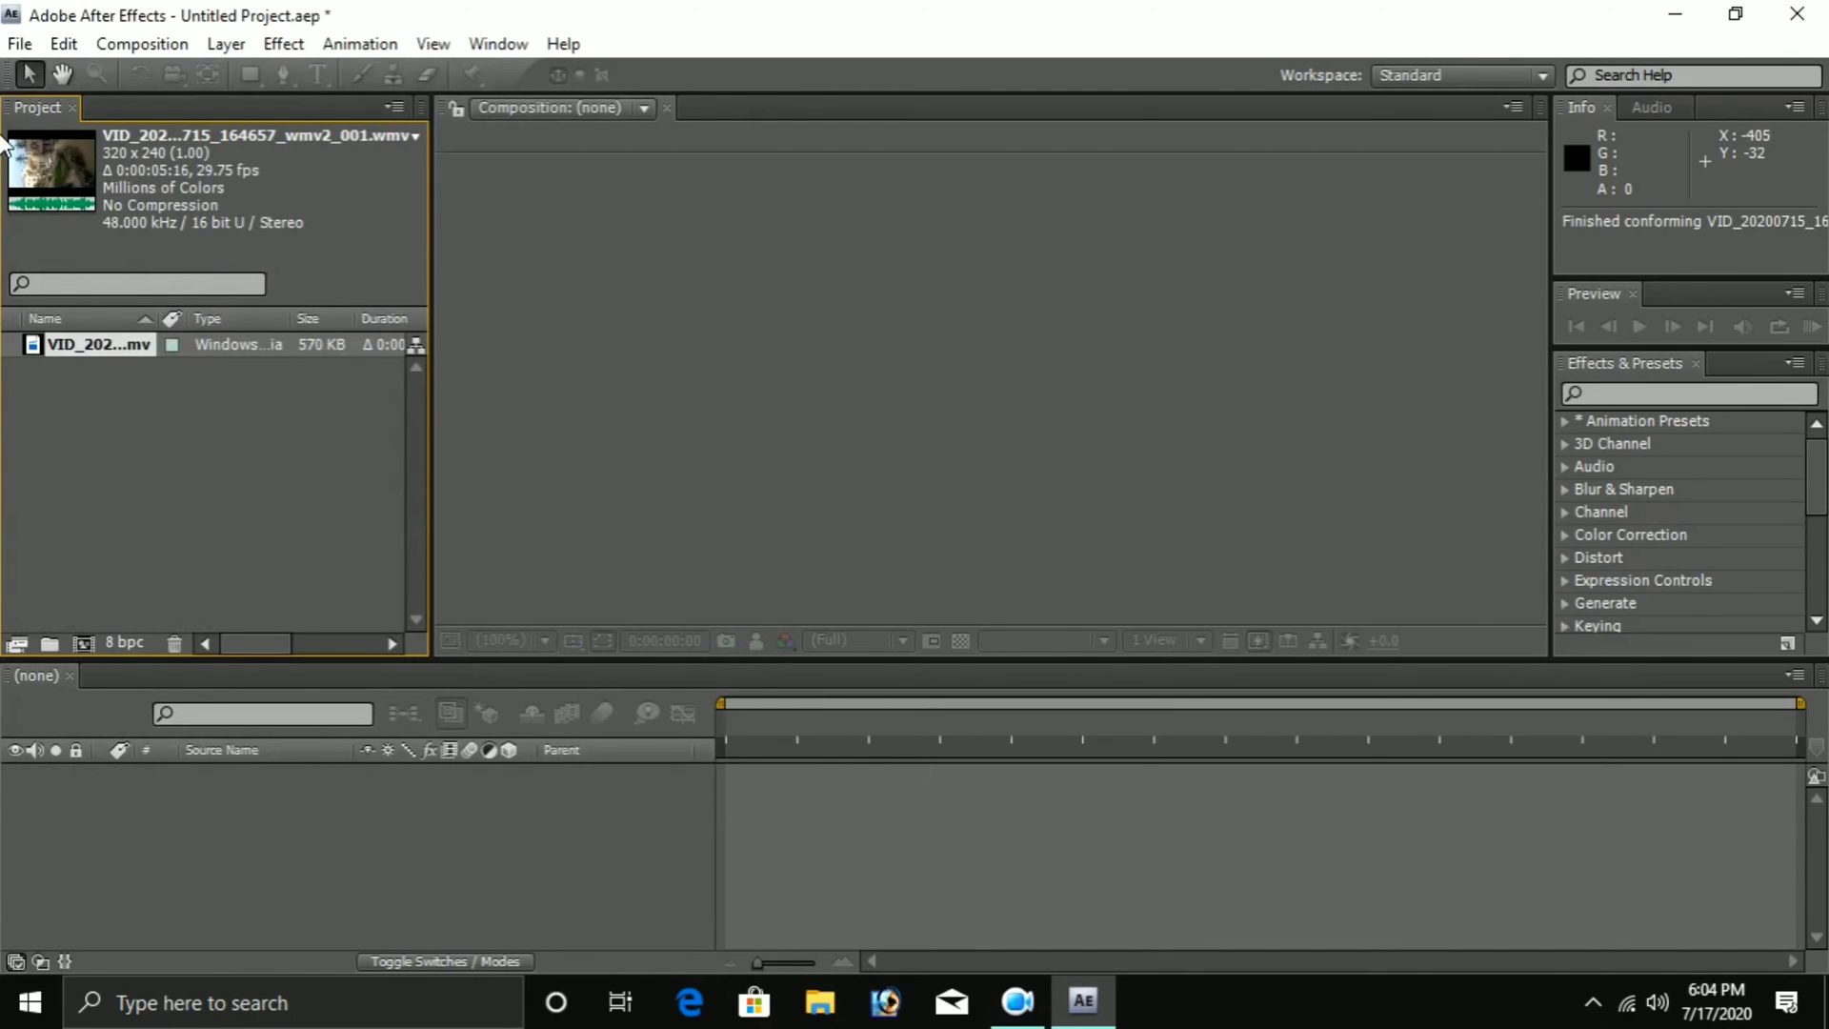
- Drag the WMV footage onto the timeline to create its composition, then preview playback
left_click_drag(107, 217, 888, 822)
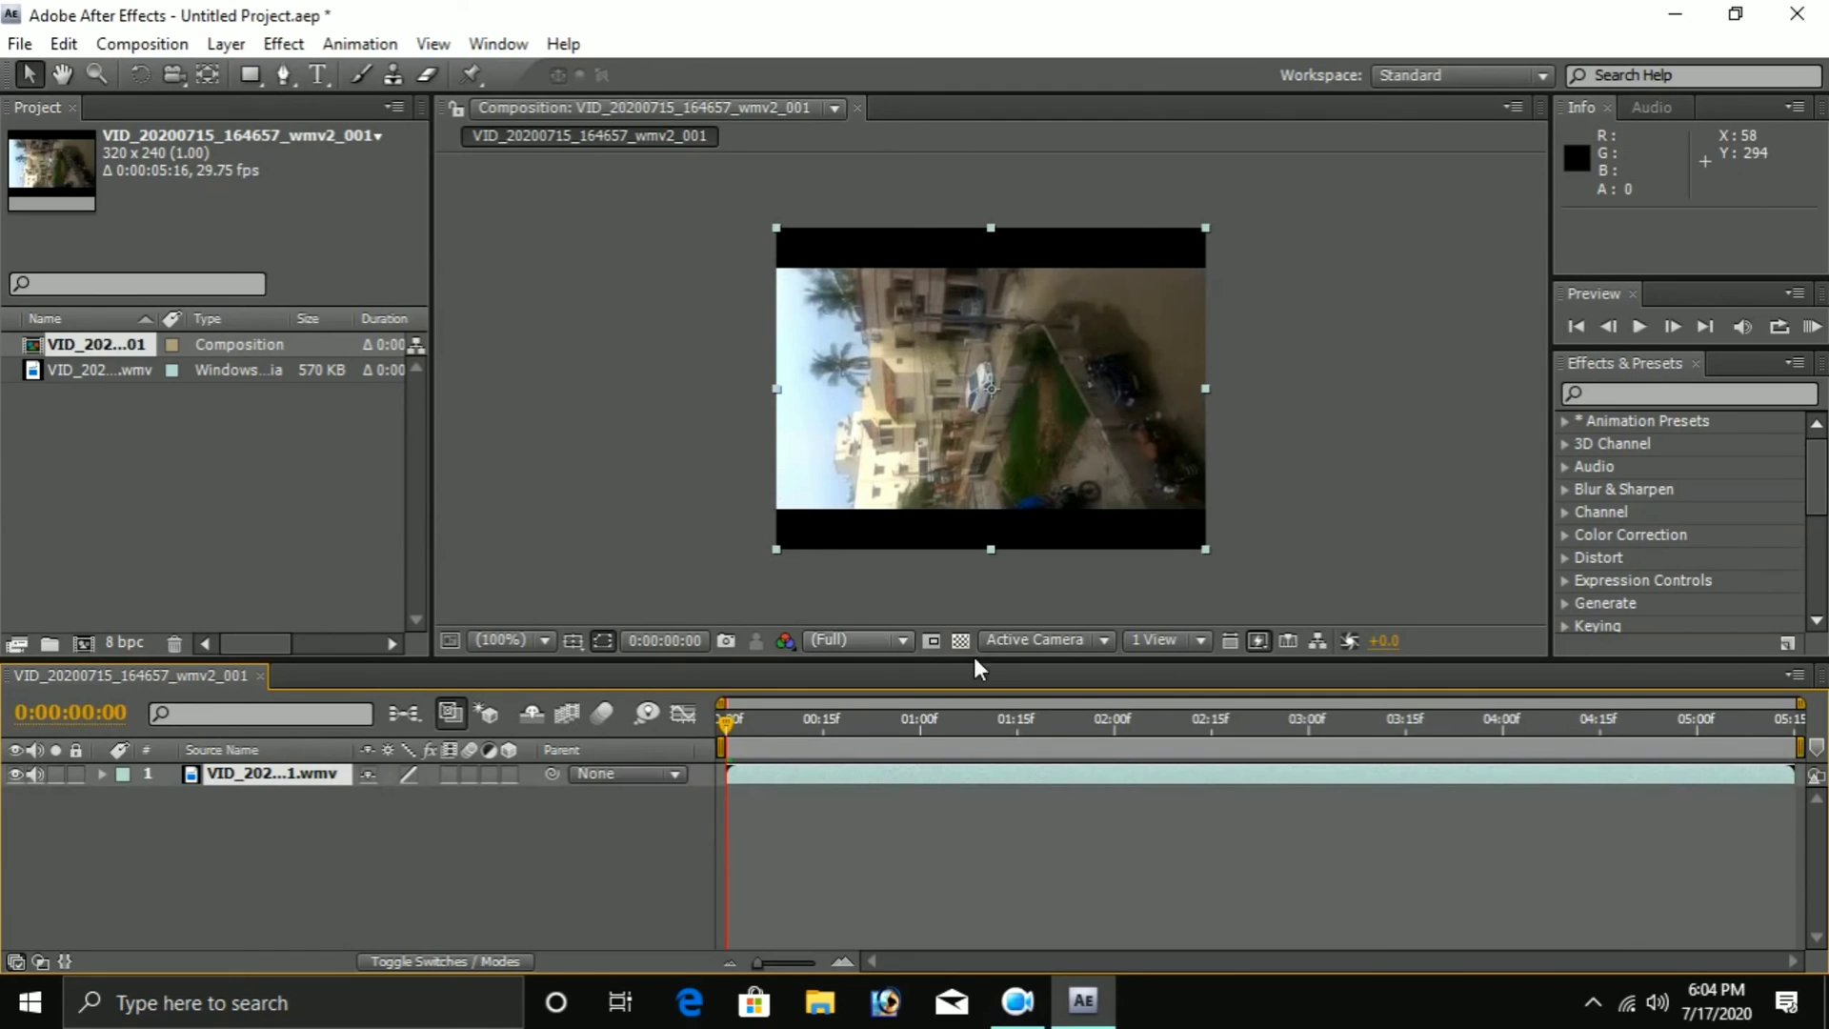
key("space")
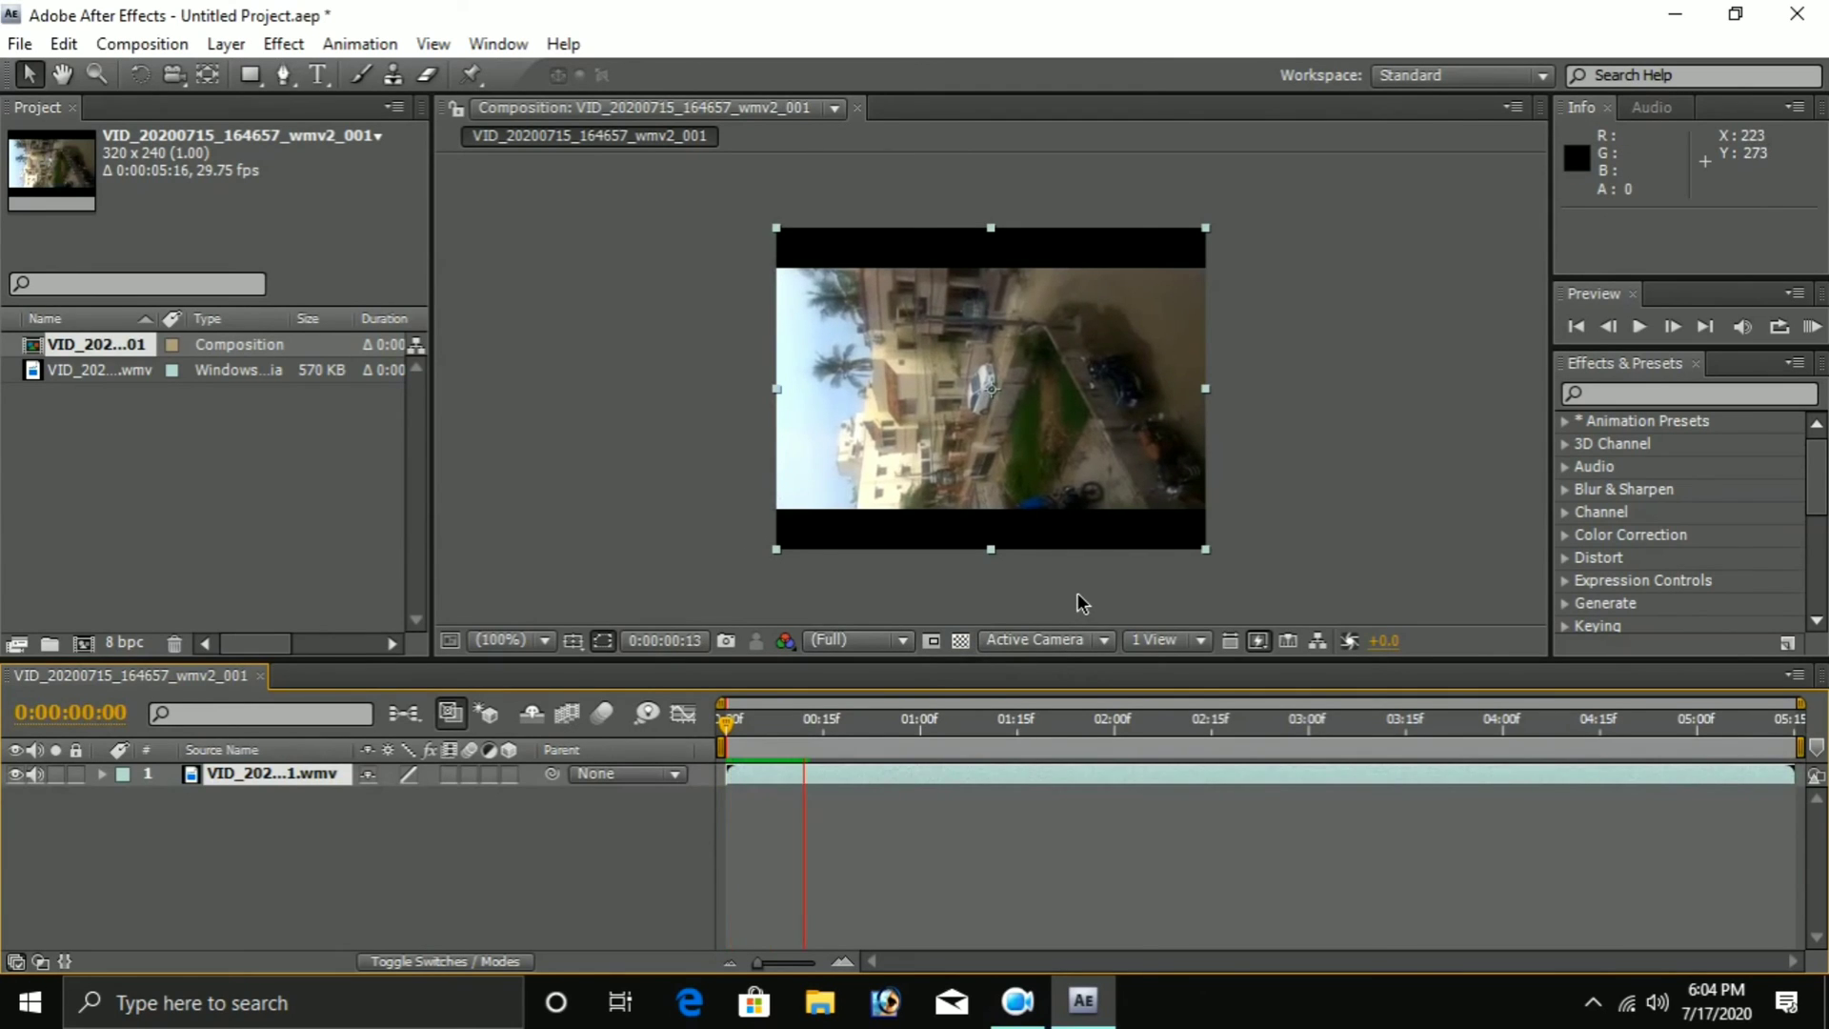